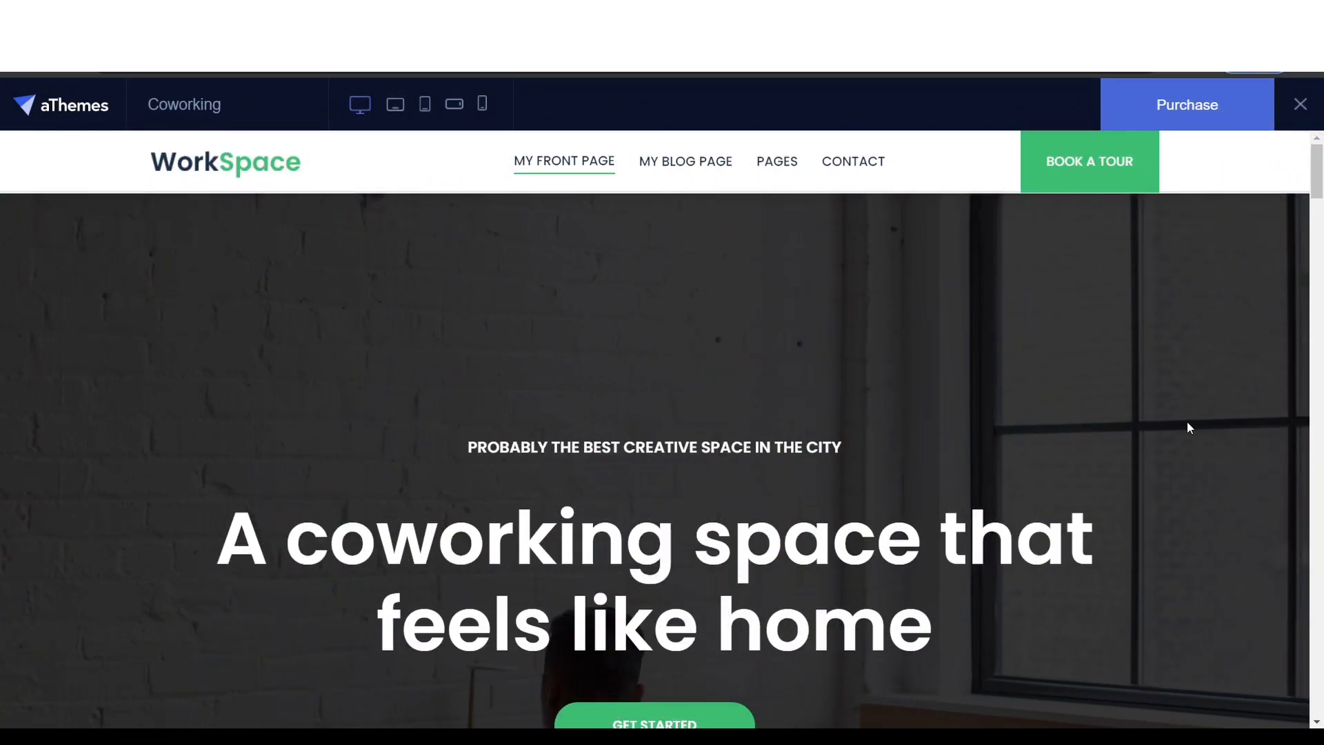
Step: Scroll down through the current page
{"action": "scroll", "coordinate": [1188, 425], "scroll_direction": "down", "scroll_amount": 10}
{"action": "scroll", "coordinate": [1187, 422], "scroll_direction": "down", "scroll_amount": 10}
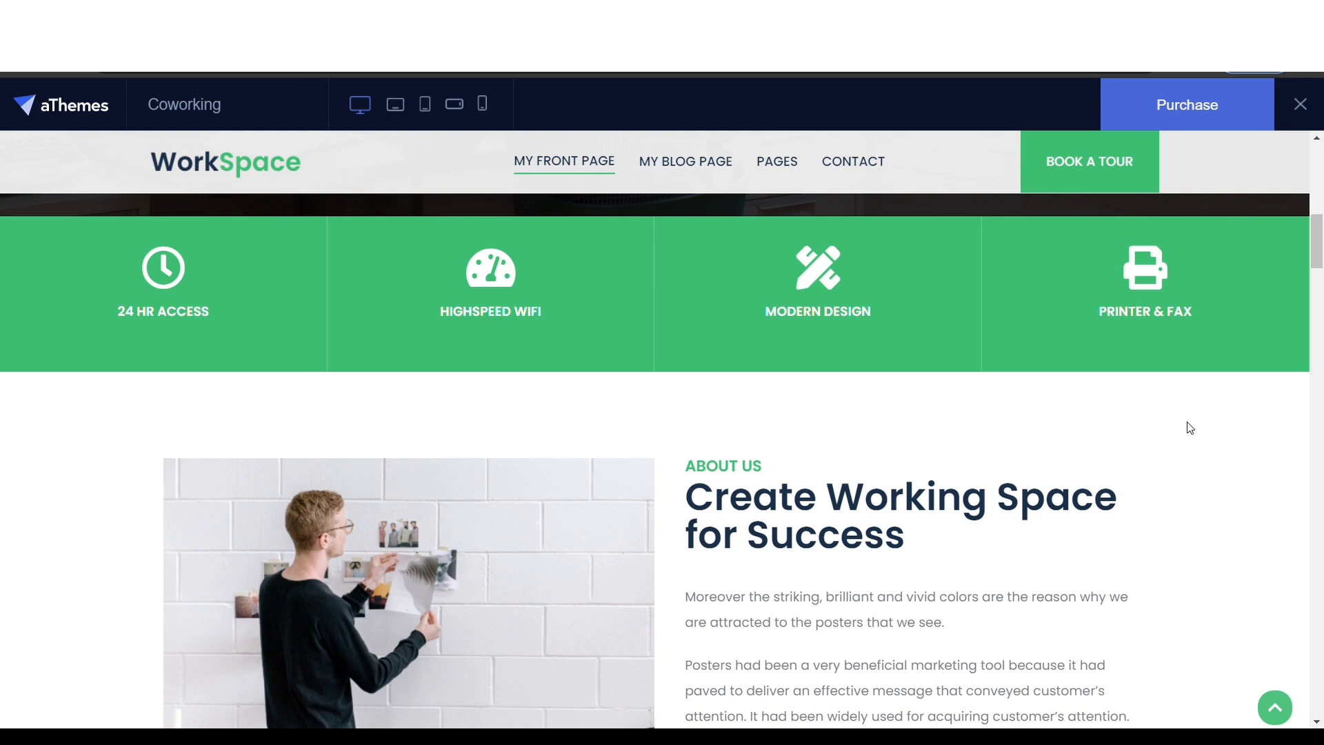
{"action": "scroll", "coordinate": [1187, 427], "scroll_direction": "down", "scroll_amount": 10}
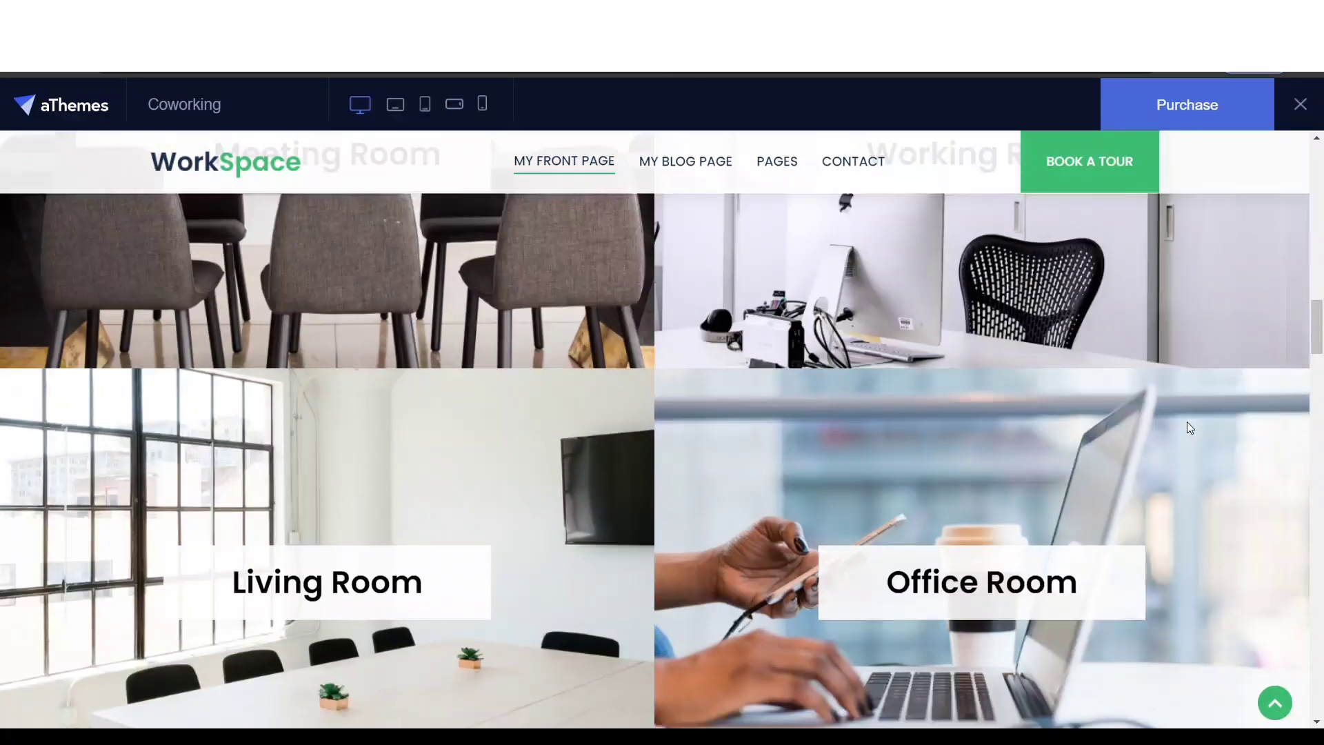
{"action": "scroll", "coordinate": [1188, 428], "scroll_direction": "down", "scroll_amount": 10}
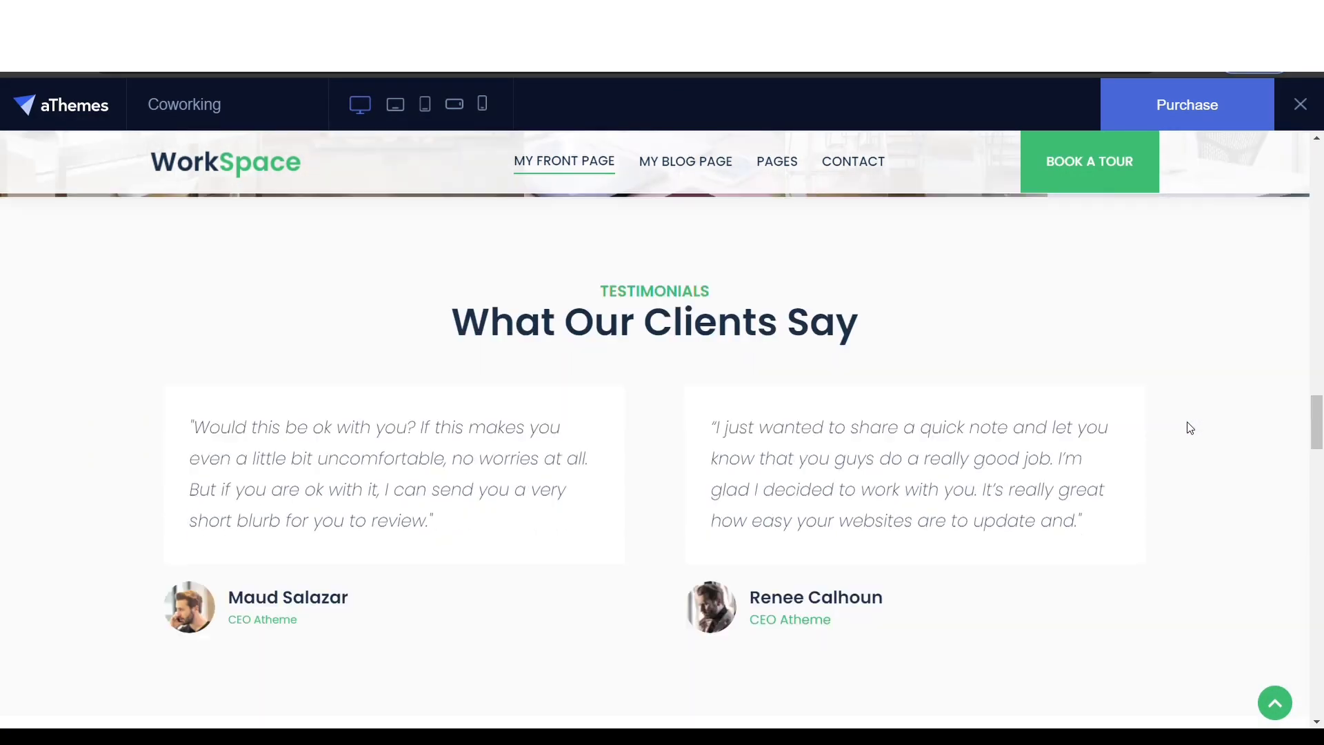
{"action": "scroll", "coordinate": [1190, 428], "scroll_direction": "down", "scroll_amount": 10}
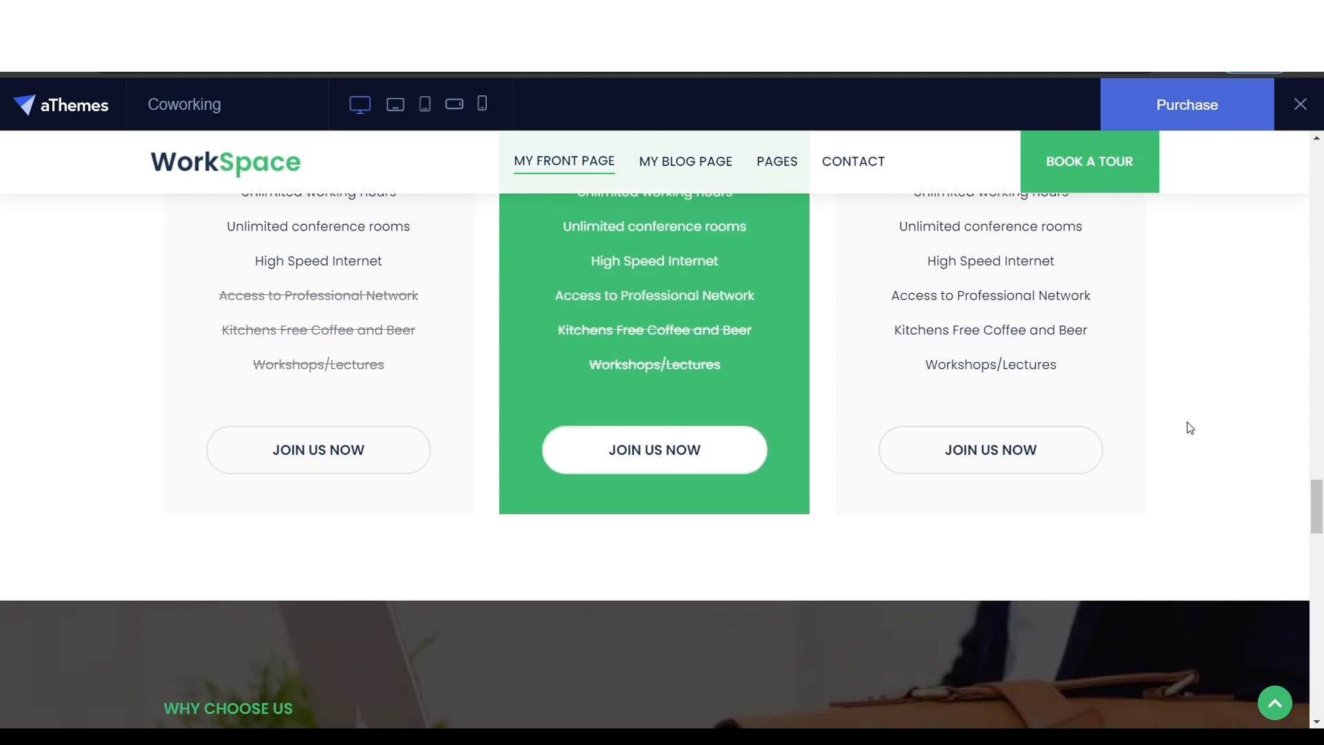
{"action": "scroll", "coordinate": [1189, 428], "scroll_direction": "down", "scroll_amount": 10}
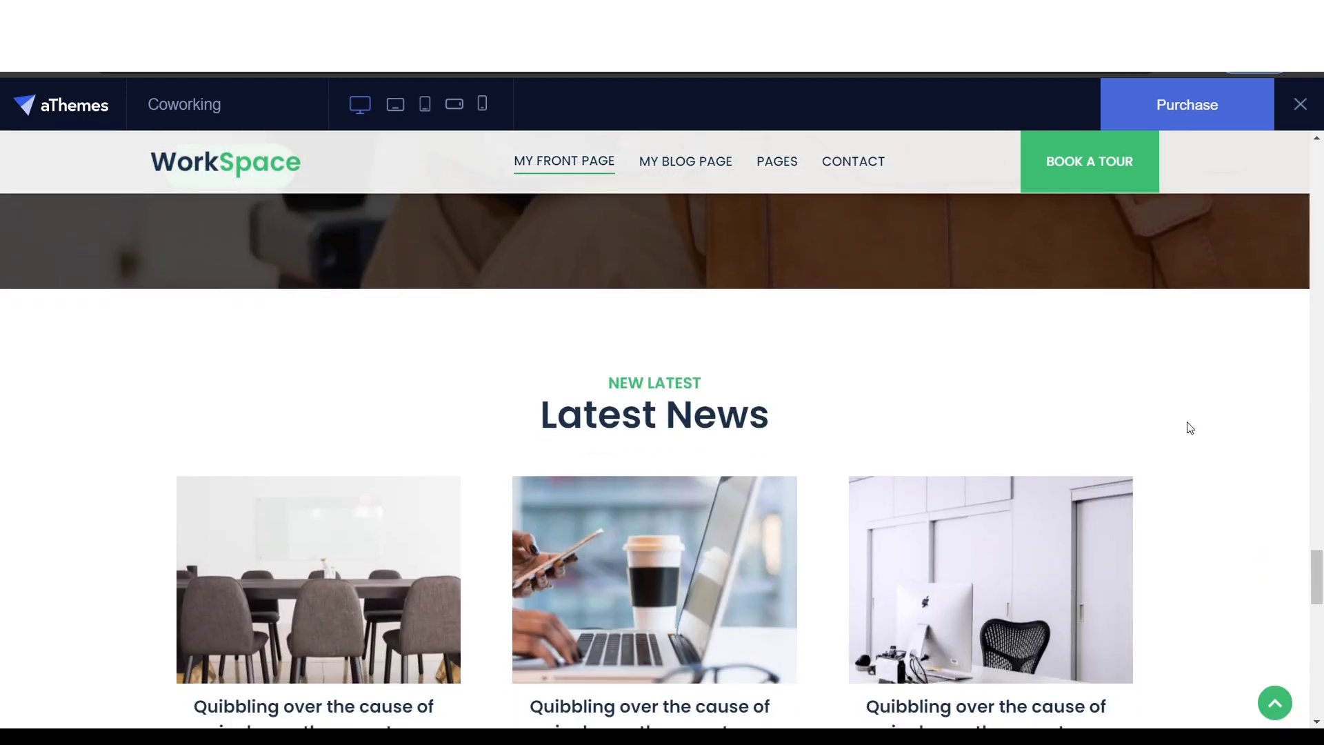
{"action": "scroll", "coordinate": [1190, 428], "scroll_direction": "down", "scroll_amount": 9}
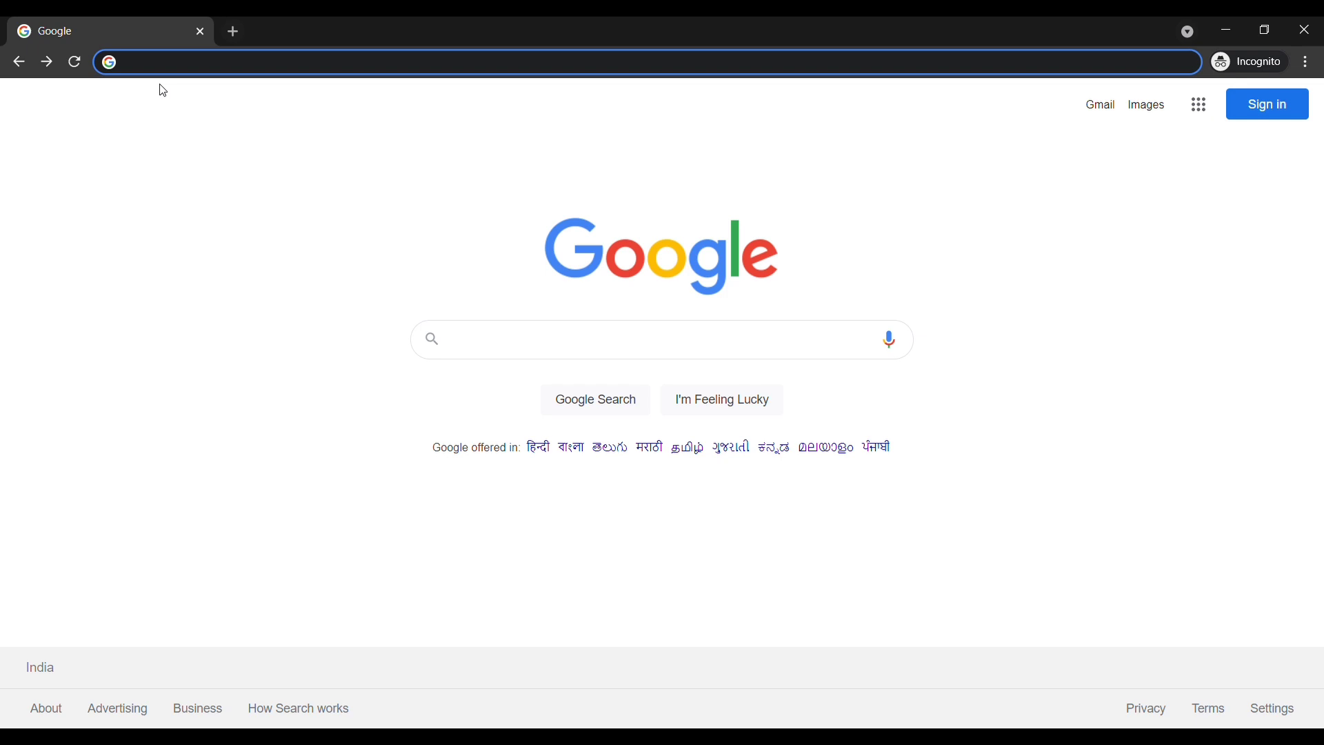
Step: Go to profreehost.com and submit the sign-up form with the account e-mail and password
{"action": "type", "text": "profreehost.com"}
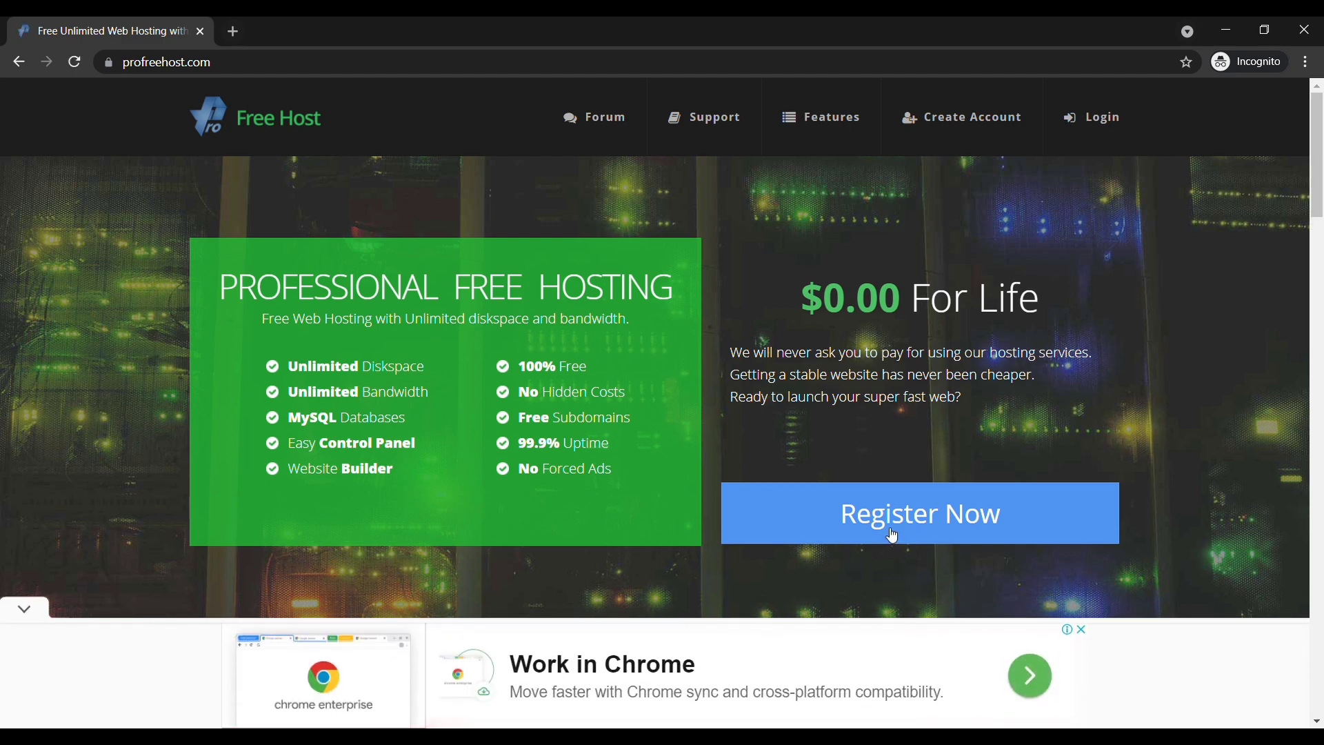
{"action": "left_click", "coordinate": [892, 536]}
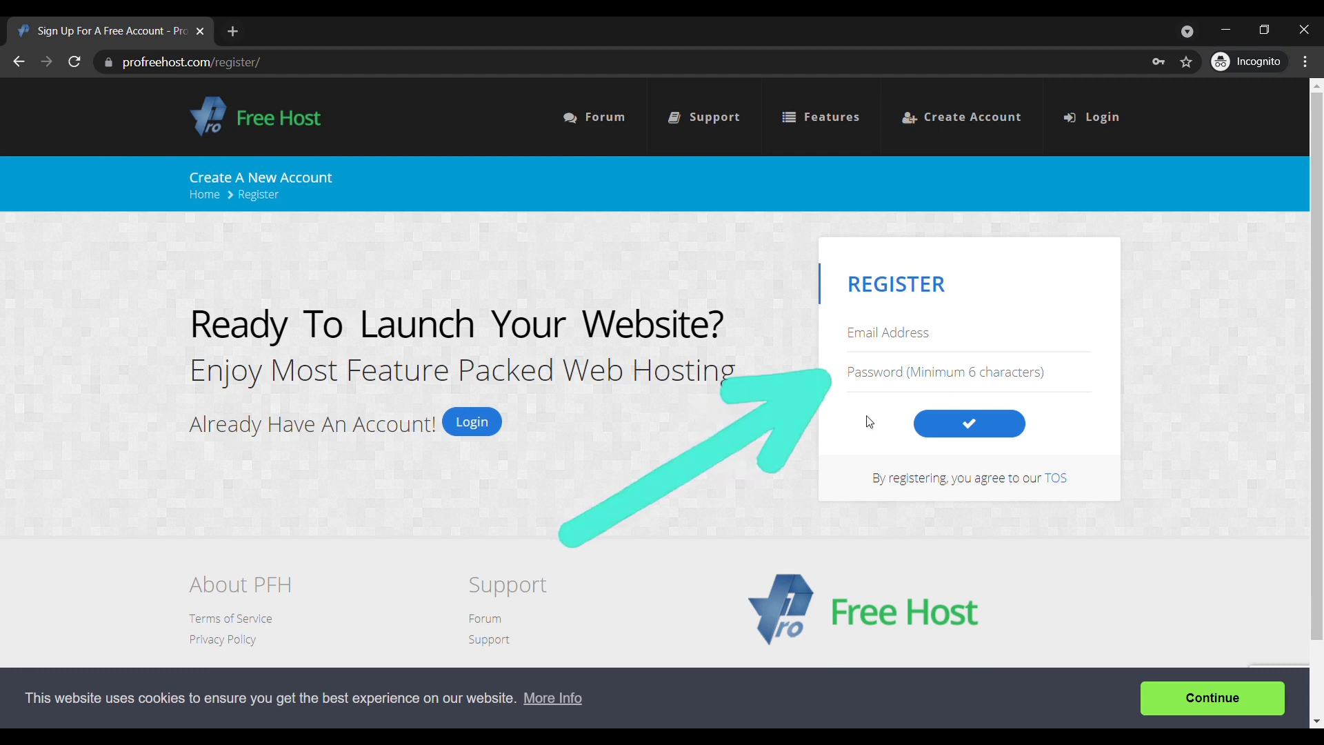
{"action": "left_click", "coordinate": [878, 350]}
{"action": "key", "text": "ctrl+v"}
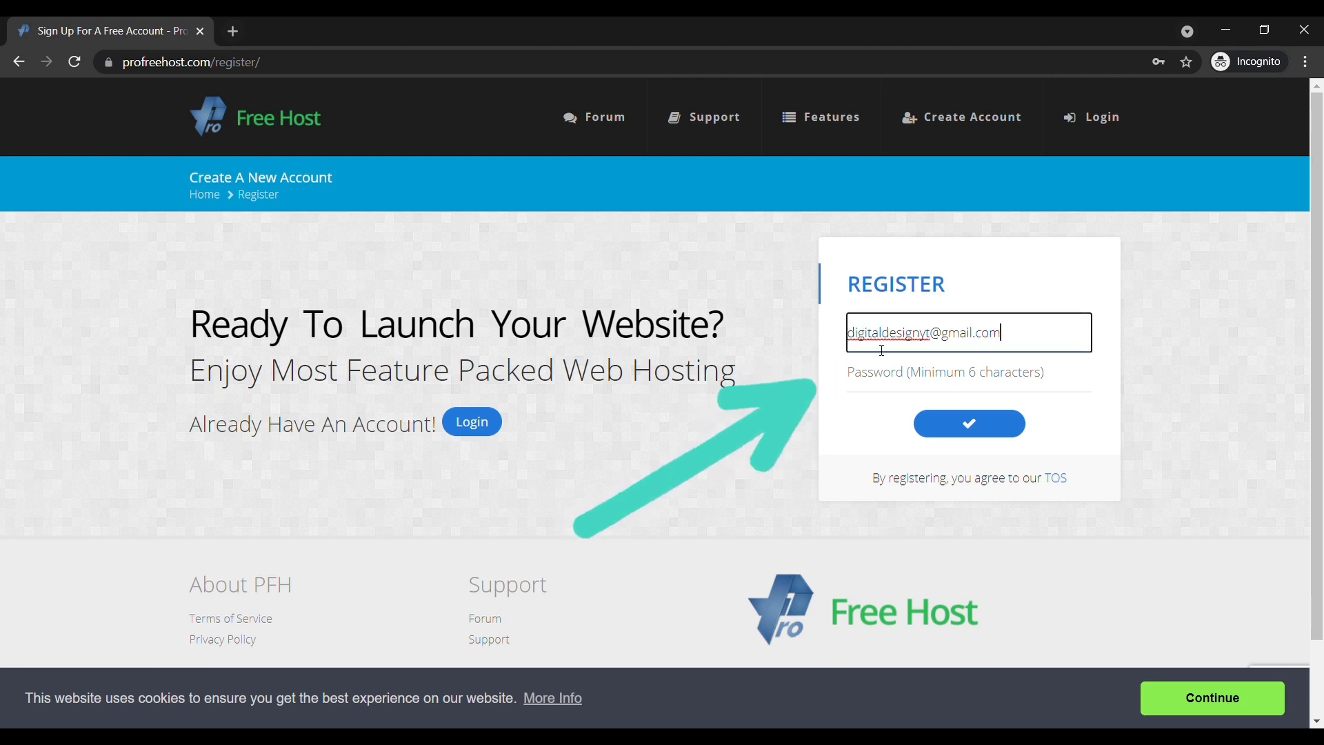
{"action": "left_click", "coordinate": [881, 378]}
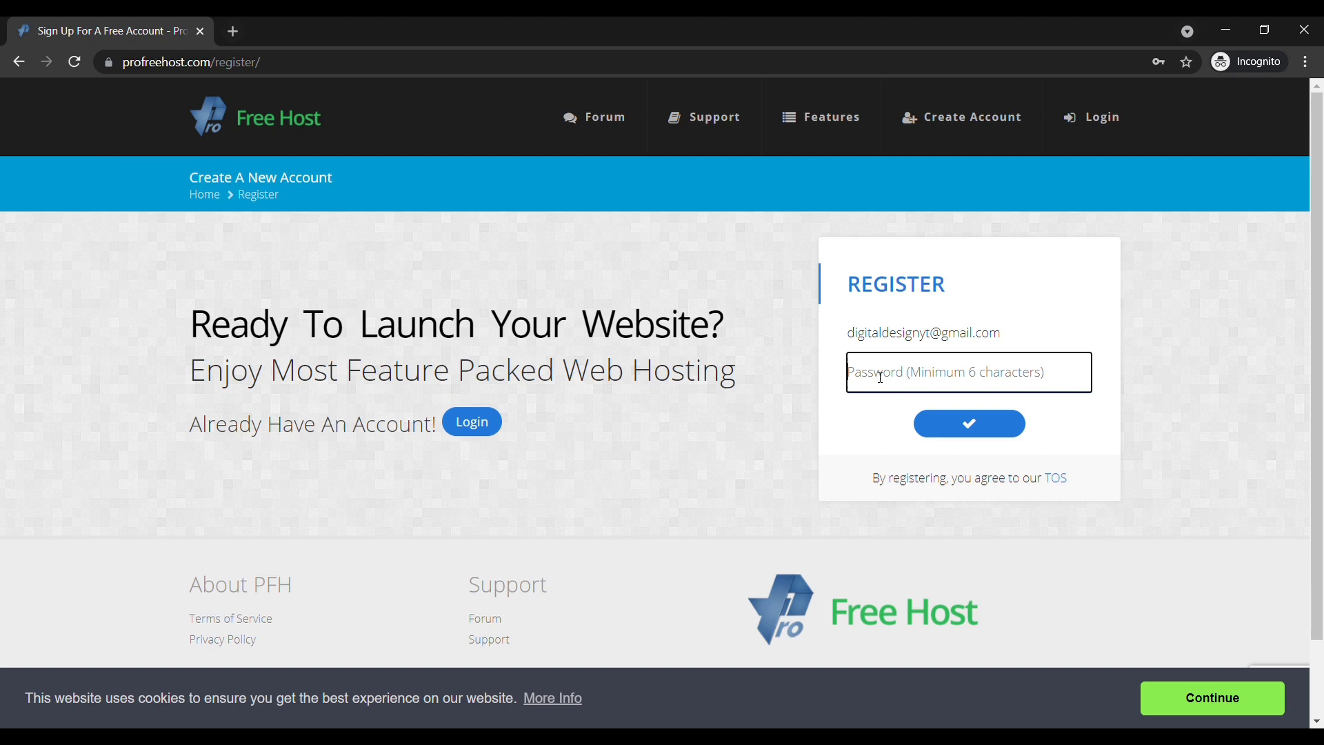
{"action": "key", "text": "ctrl+v"}
{"action": "left_click", "coordinate": [800, 386]}
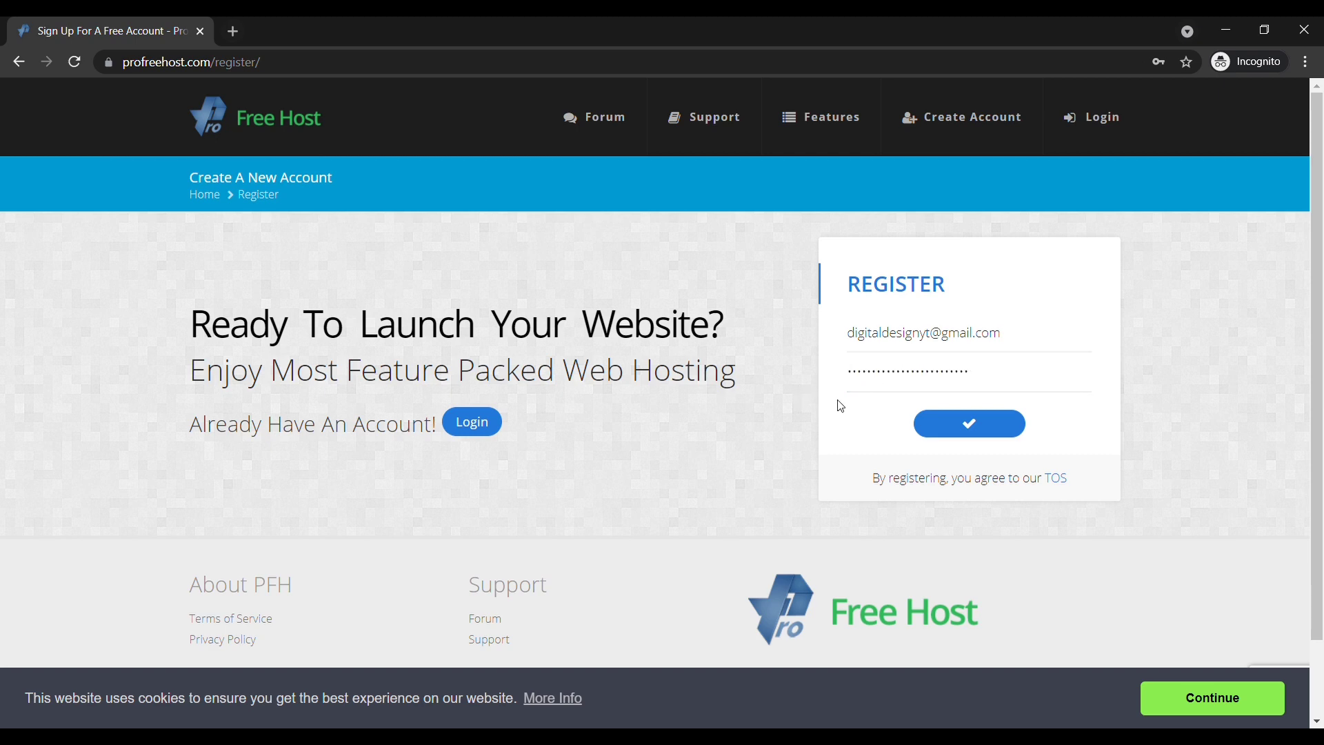
{"action": "left_click", "coordinate": [936, 424]}
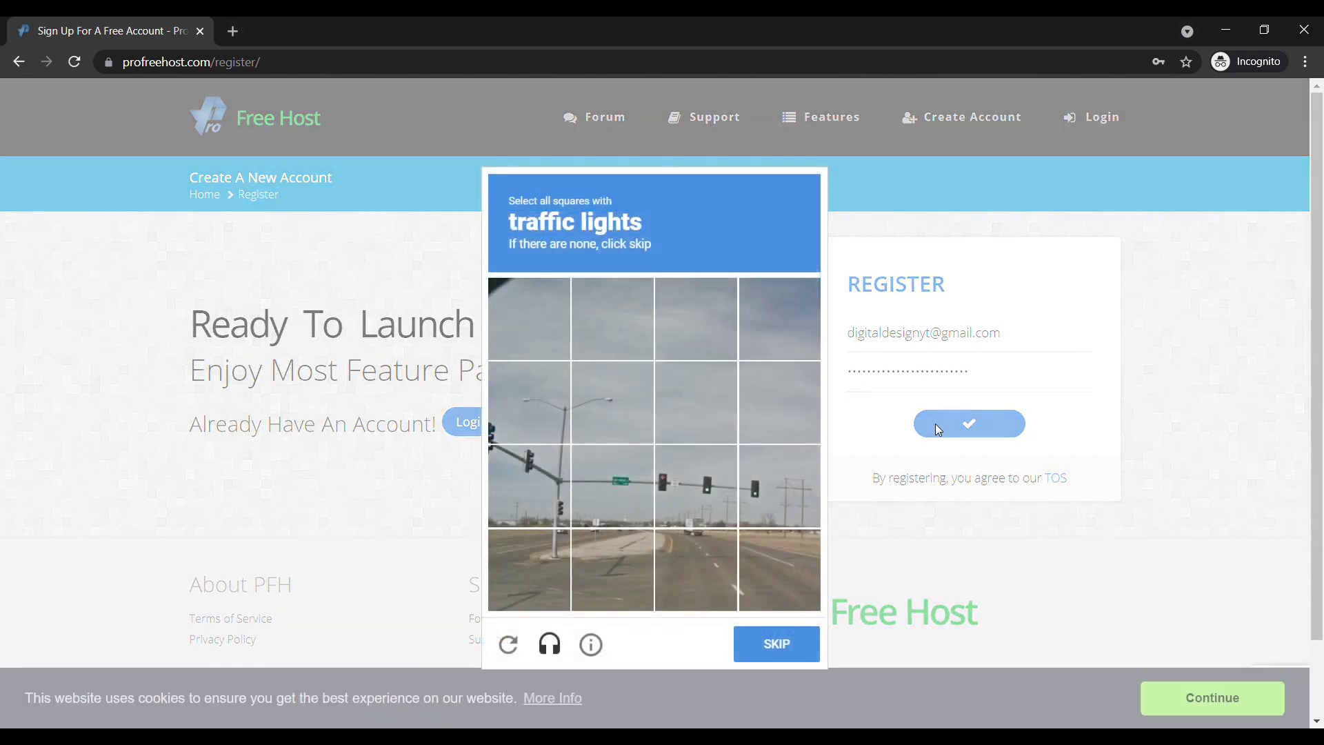
Step: Solve the traffic-lights captcha across two images and verify it
{"action": "left_click", "coordinate": [696, 484]}
{"action": "left_click", "coordinate": [576, 474]}
{"action": "left_click", "coordinate": [526, 460]}
{"action": "left_click", "coordinate": [497, 428]}
{"action": "left_click", "coordinate": [777, 513]}
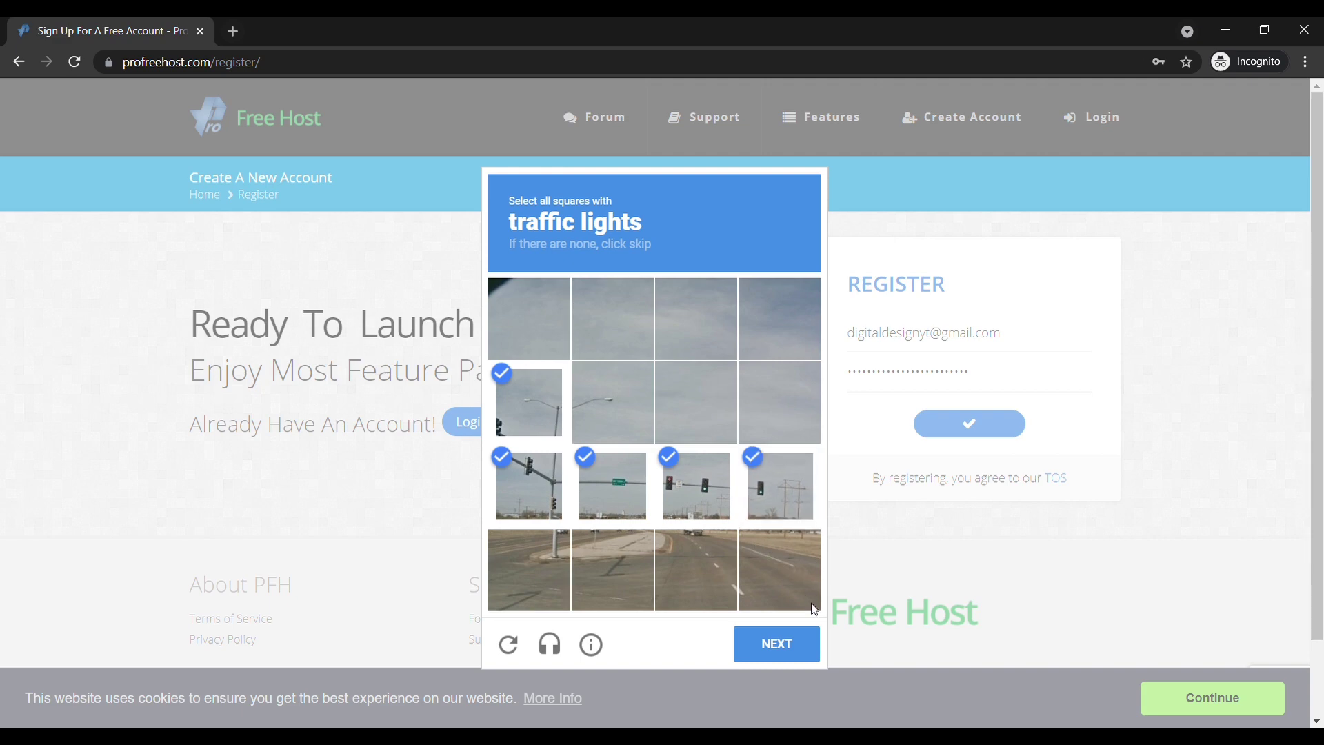
{"action": "left_click", "coordinate": [790, 640]}
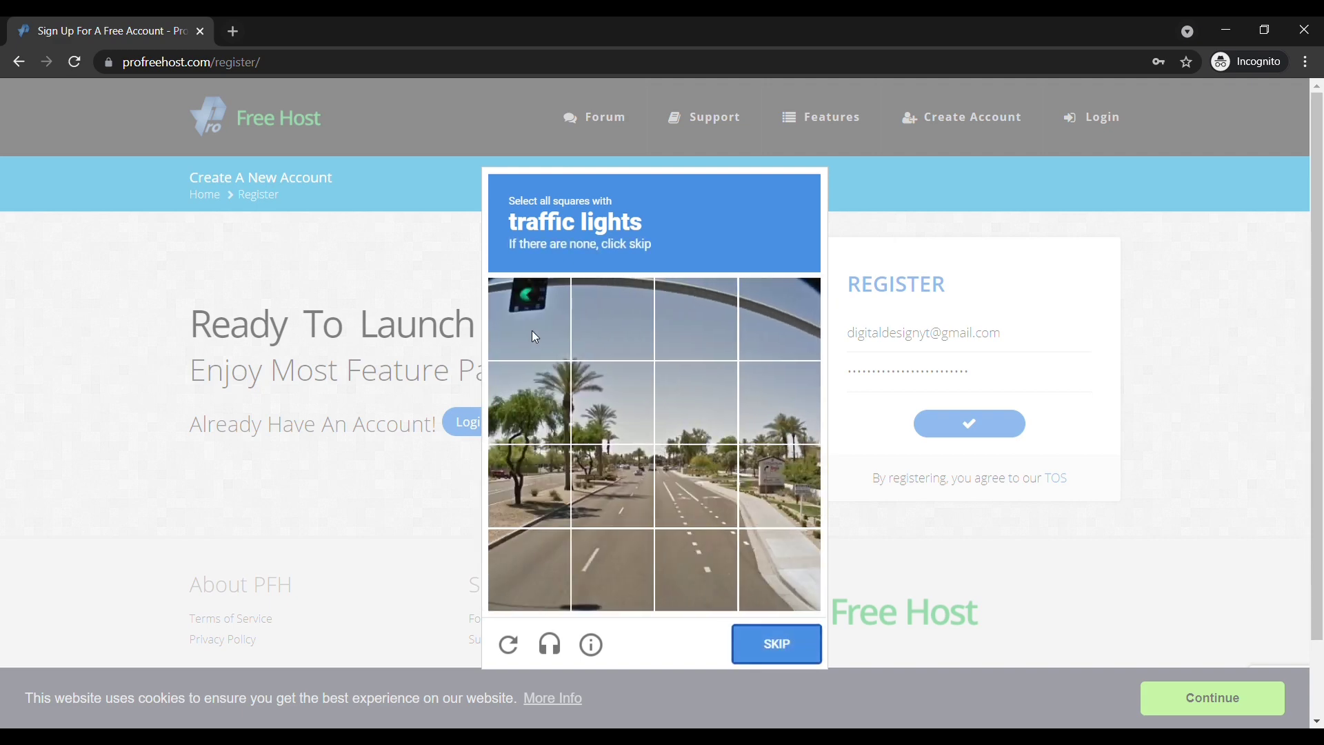
{"action": "left_click", "coordinate": [531, 329]}
{"action": "left_click", "coordinate": [768, 643]}
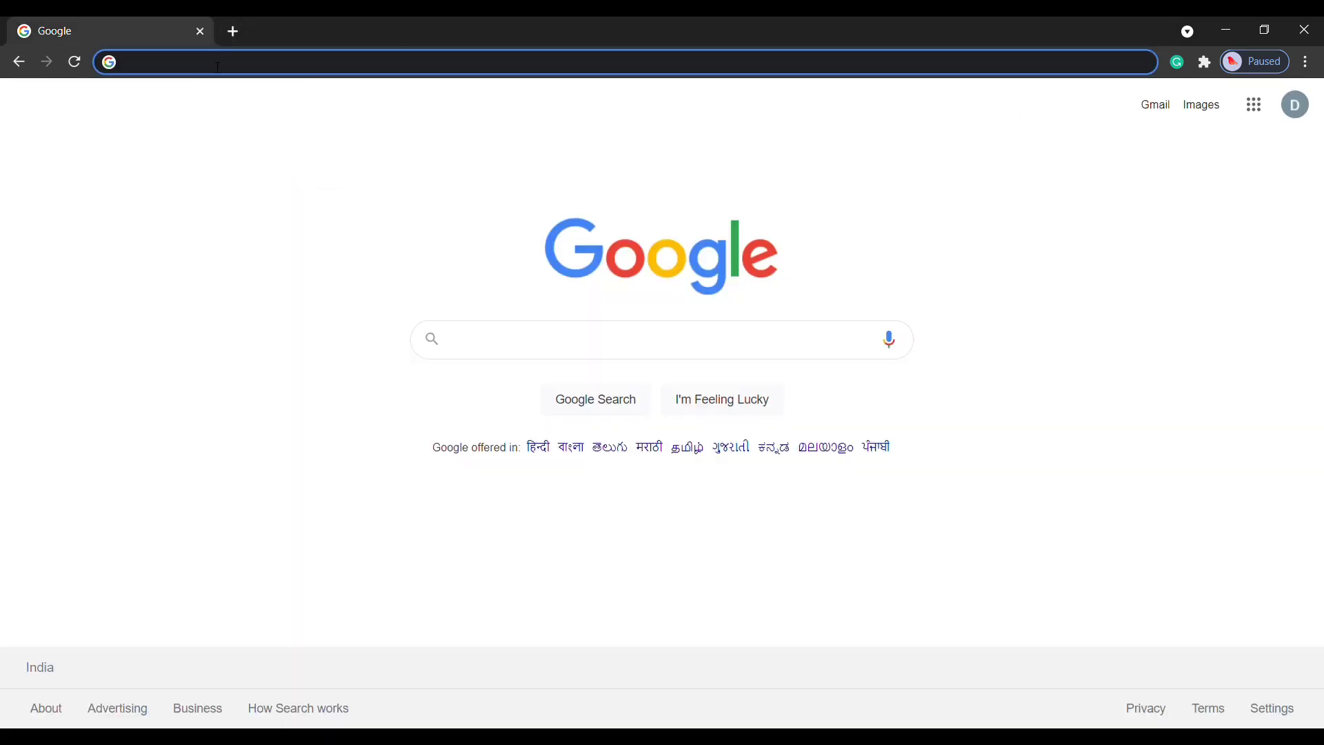
Step: Load youtube.com from the address bar
{"action": "type", "text": "youtube.com"}
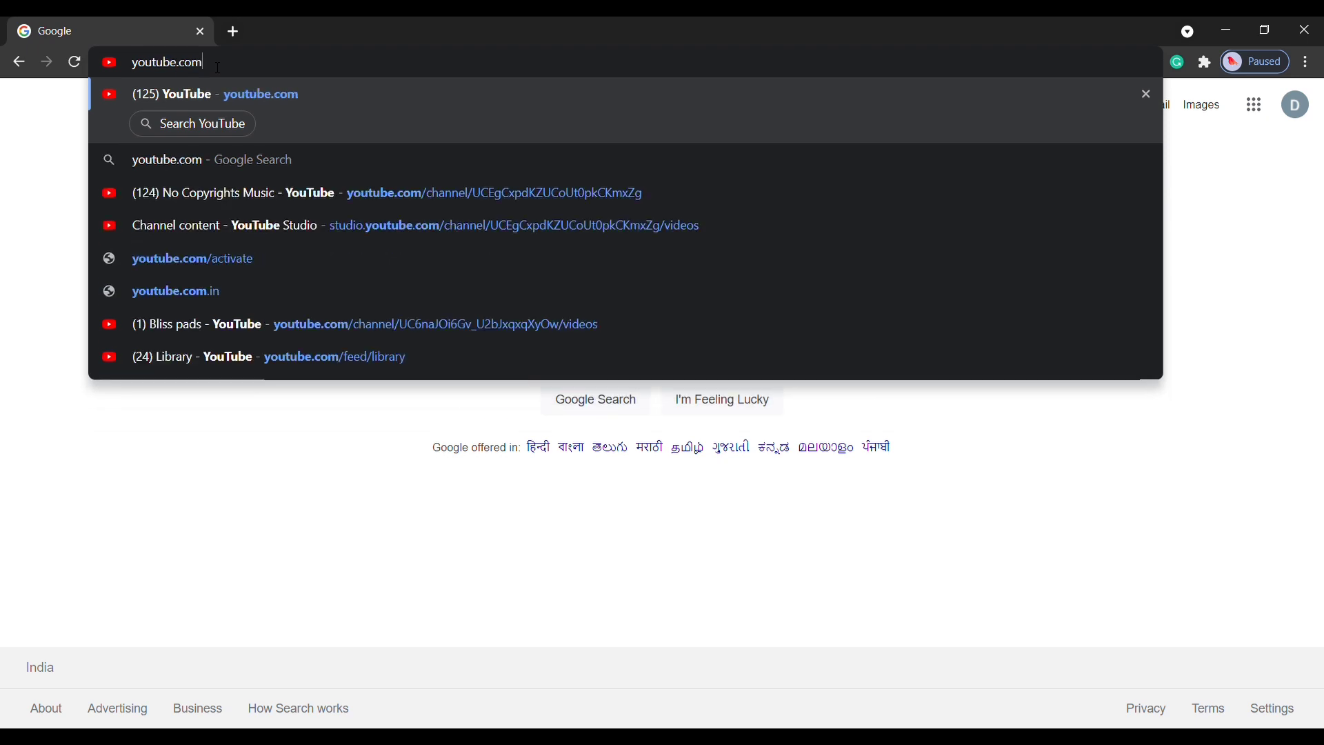
{"action": "key", "text": "Return"}
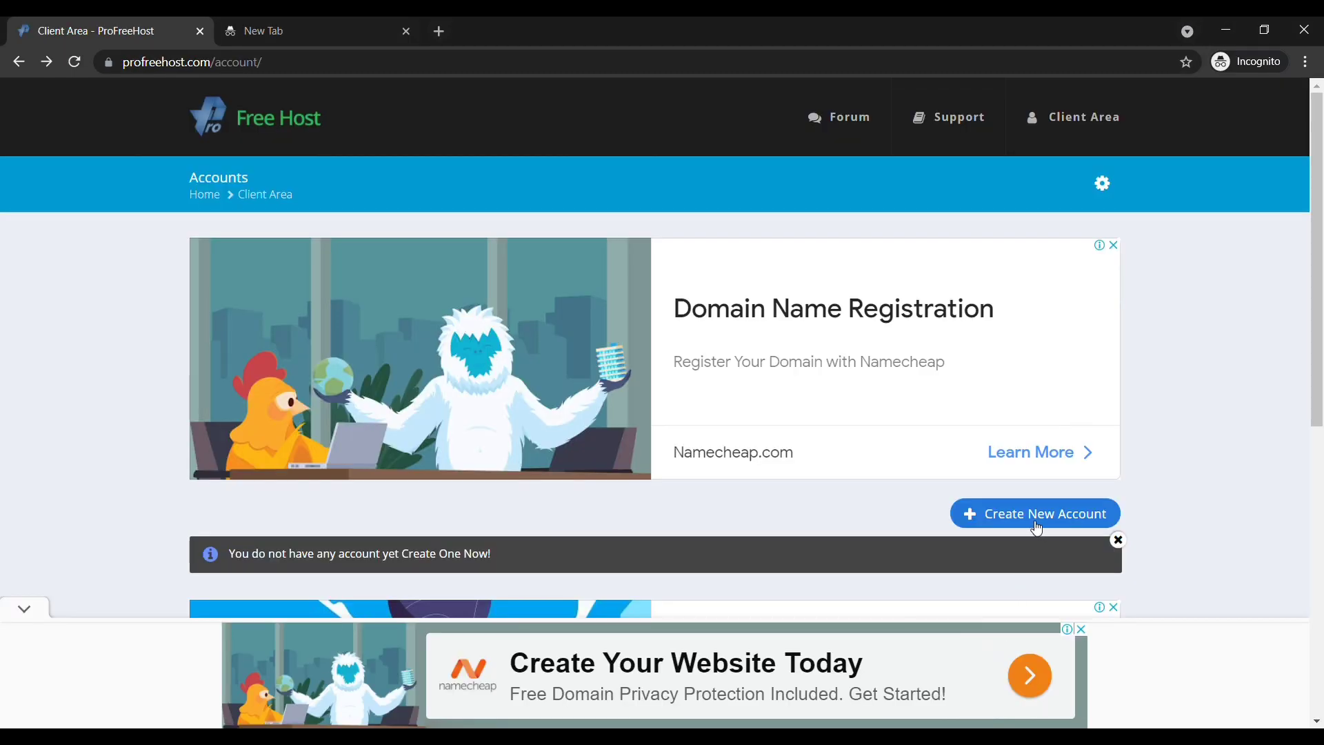
Step: Create a new hosting account named digitaldesign on the free ezyro.com domain
{"action": "left_click", "coordinate": [1036, 527]}
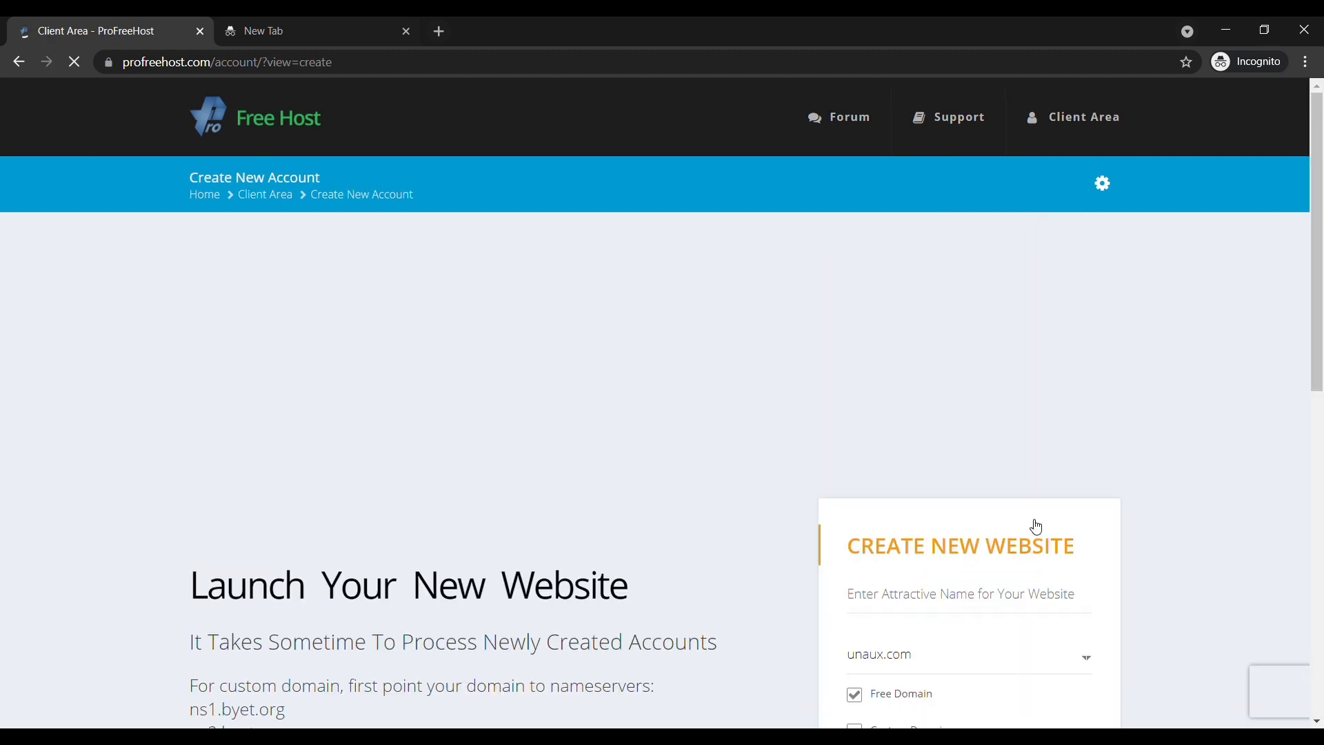
{"action": "scroll", "coordinate": [1029, 526], "scroll_direction": "down", "scroll_amount": 2}
{"action": "left_click", "coordinate": [937, 491]}
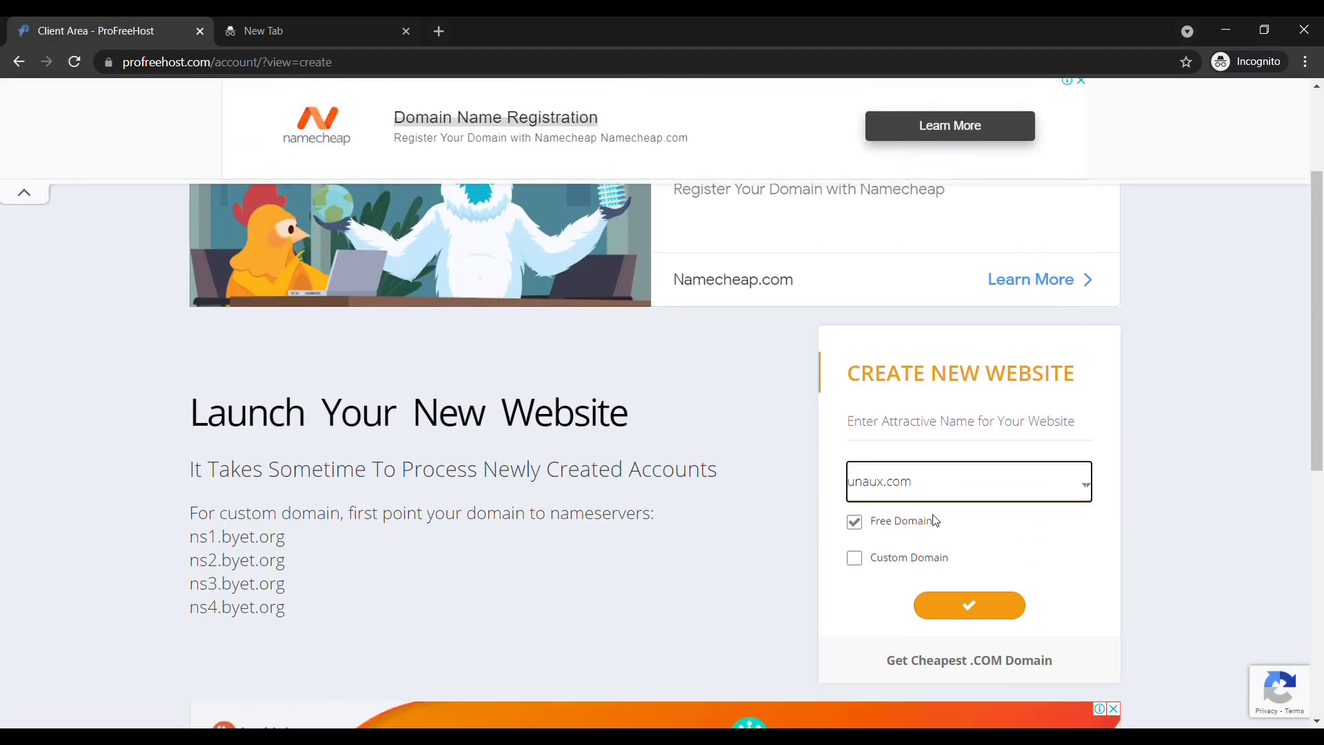
{"action": "left_click", "coordinate": [925, 535]}
{"action": "left_click", "coordinate": [896, 436]}
{"action": "type", "text": "digitaldesign"}
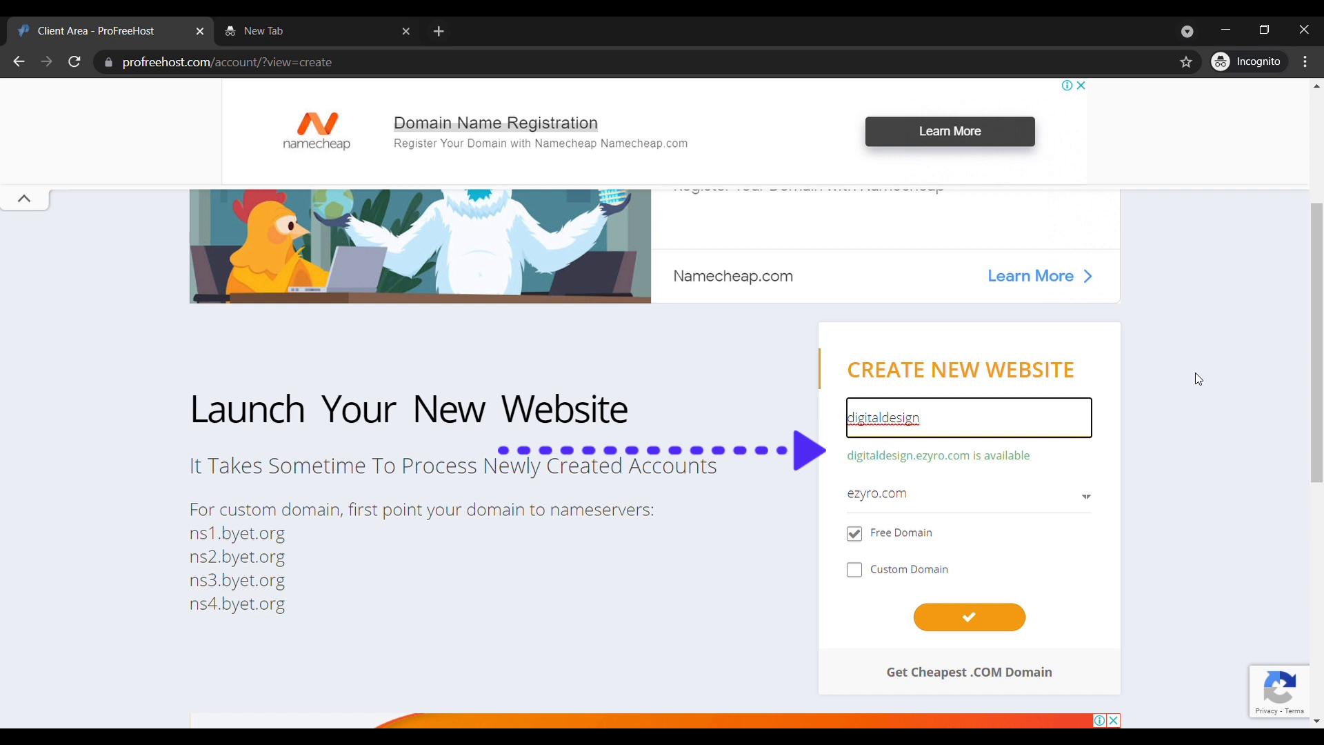
{"action": "left_click", "coordinate": [995, 619]}
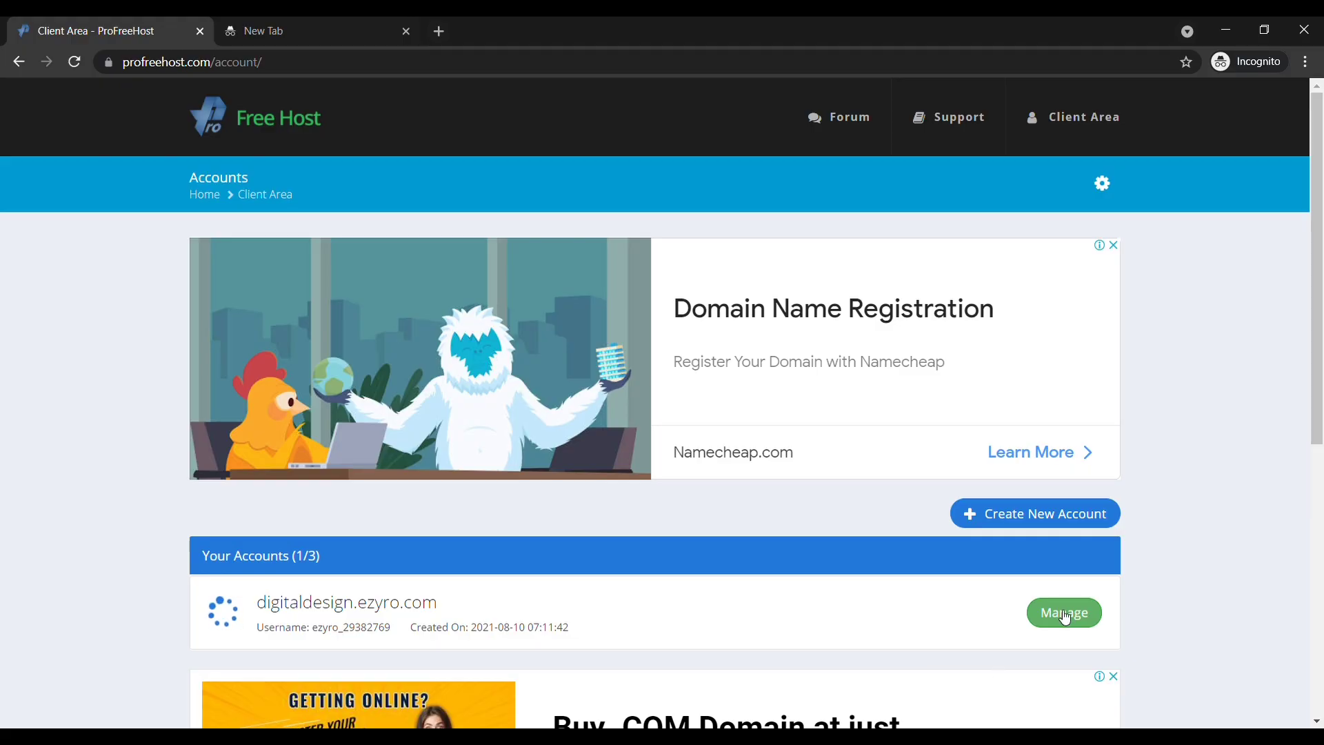
Step: Open management for digitaldesign.ezyro.com and scroll through its account overview
{"action": "left_click", "coordinate": [1065, 613]}
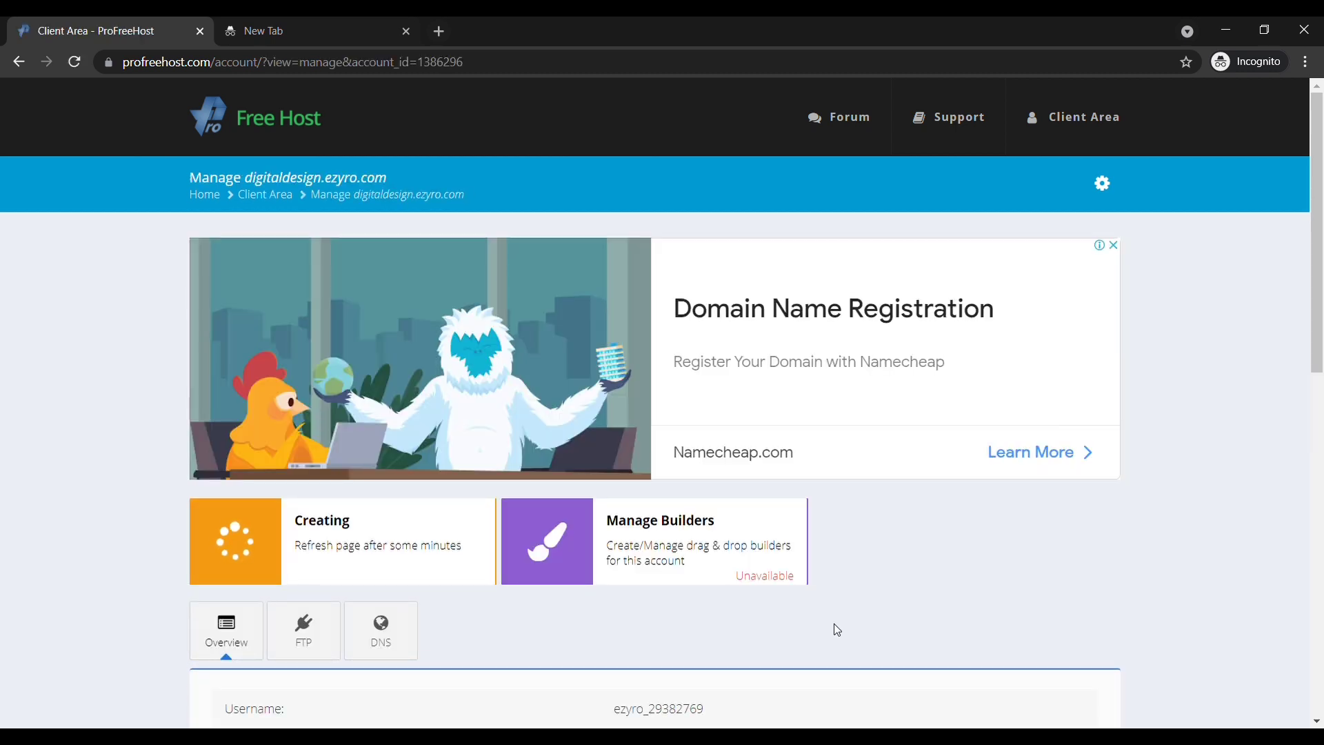
{"action": "scroll", "coordinate": [614, 555], "scroll_direction": "down", "scroll_amount": 1}
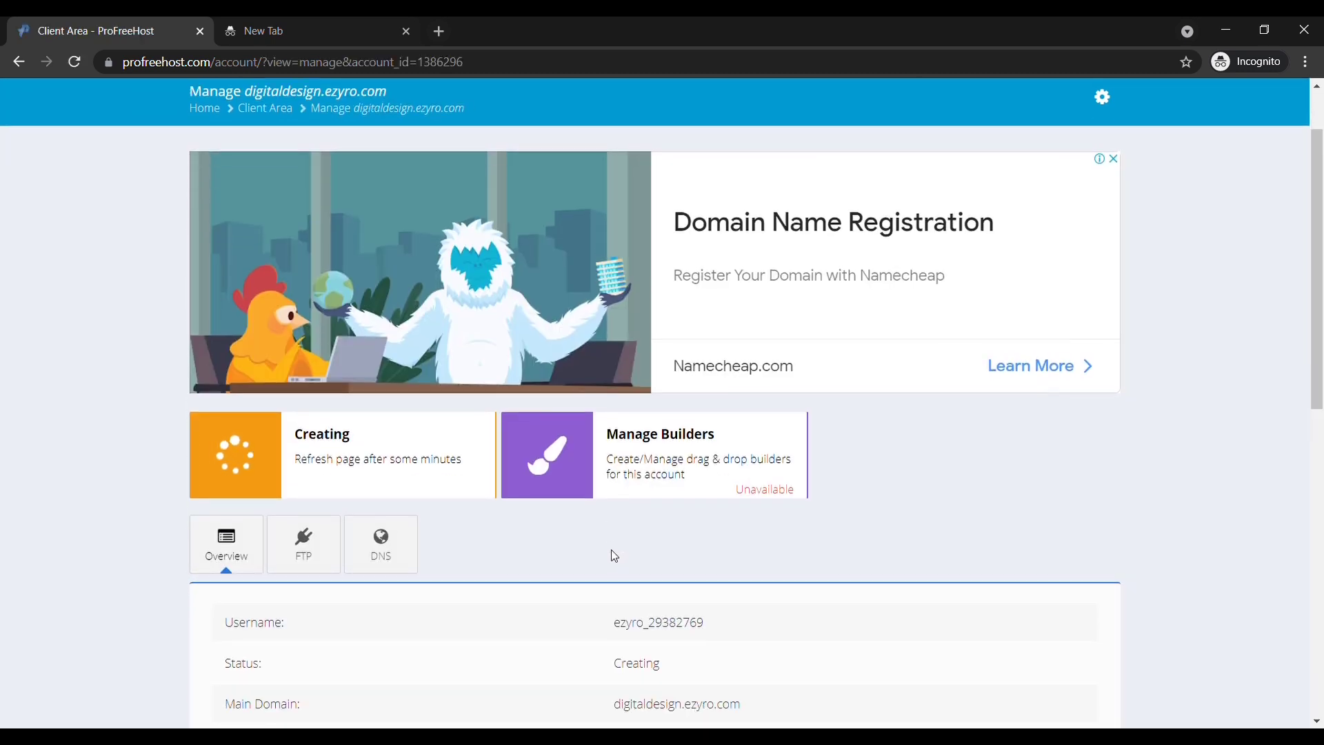
{"action": "scroll", "coordinate": [614, 556], "scroll_direction": "down", "scroll_amount": 2}
{"action": "scroll", "coordinate": [614, 555], "scroll_direction": "down", "scroll_amount": 2}
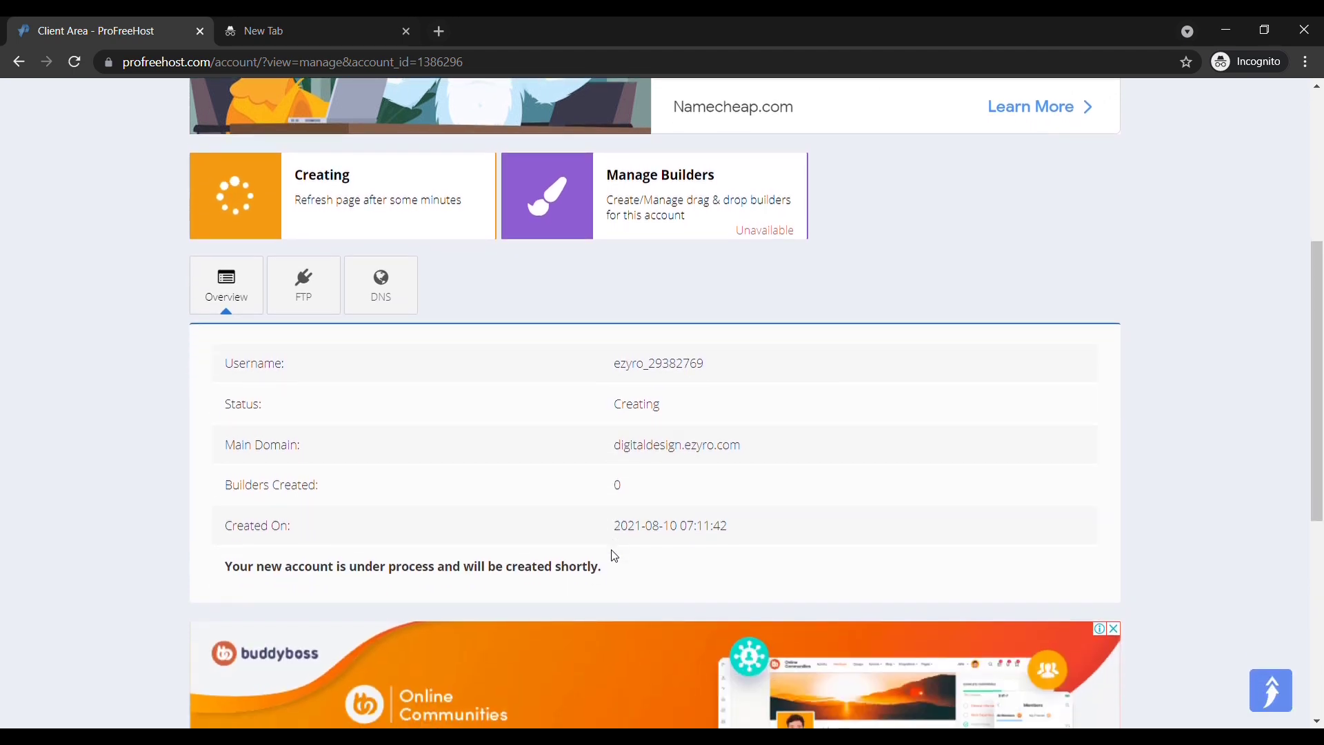
{"action": "scroll", "coordinate": [614, 556], "scroll_direction": "up", "scroll_amount": 1}
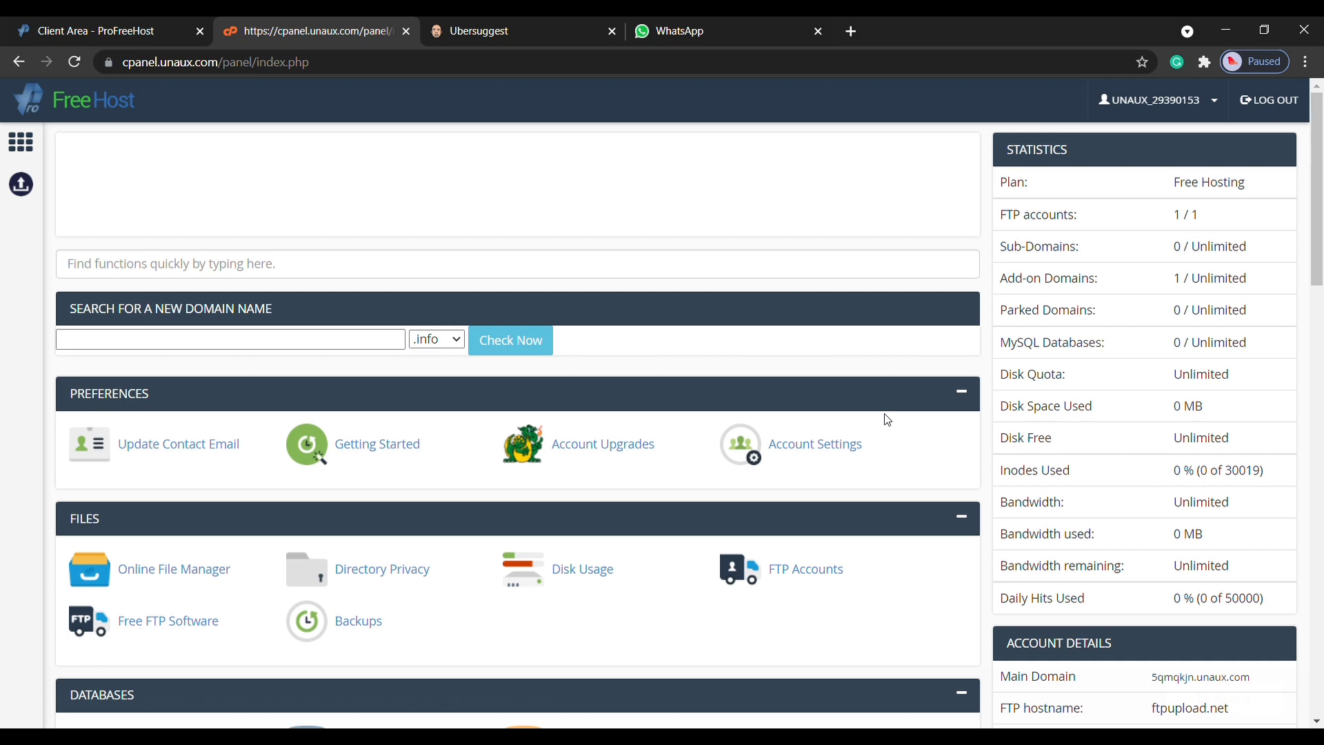
Step: Install WordPress from the Top Scripts card in Softaculous
{"action": "scroll", "coordinate": [888, 420], "scroll_direction": "down", "scroll_amount": 5}
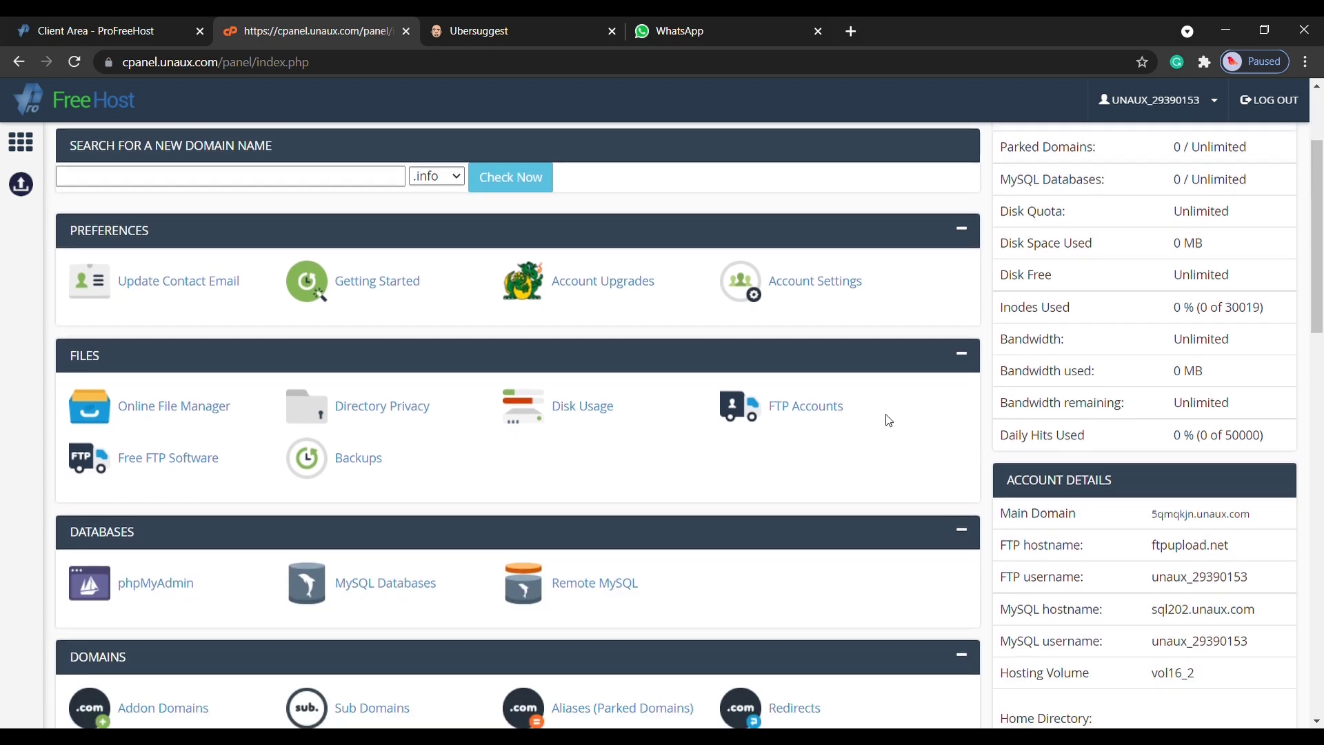
{"action": "scroll", "coordinate": [888, 420], "scroll_direction": "down", "scroll_amount": 8}
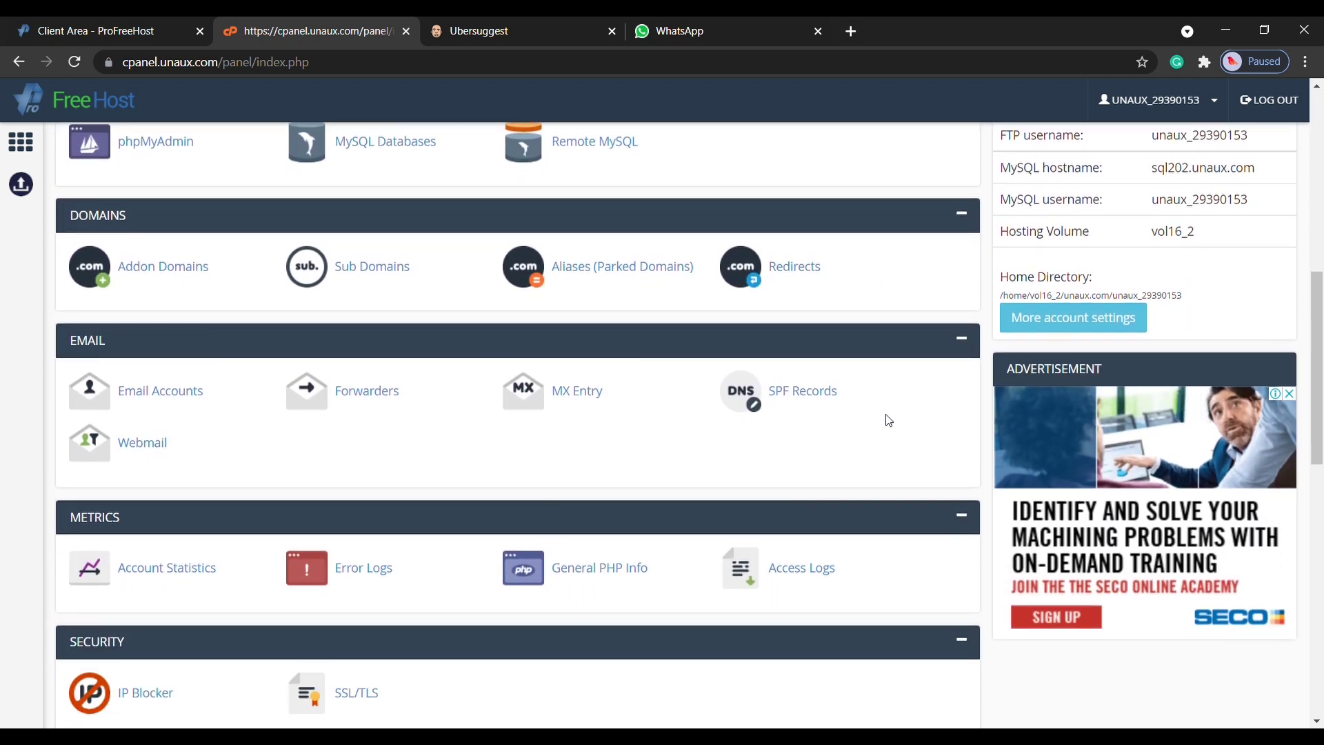
{"action": "scroll", "coordinate": [888, 420], "scroll_direction": "down", "scroll_amount": 1}
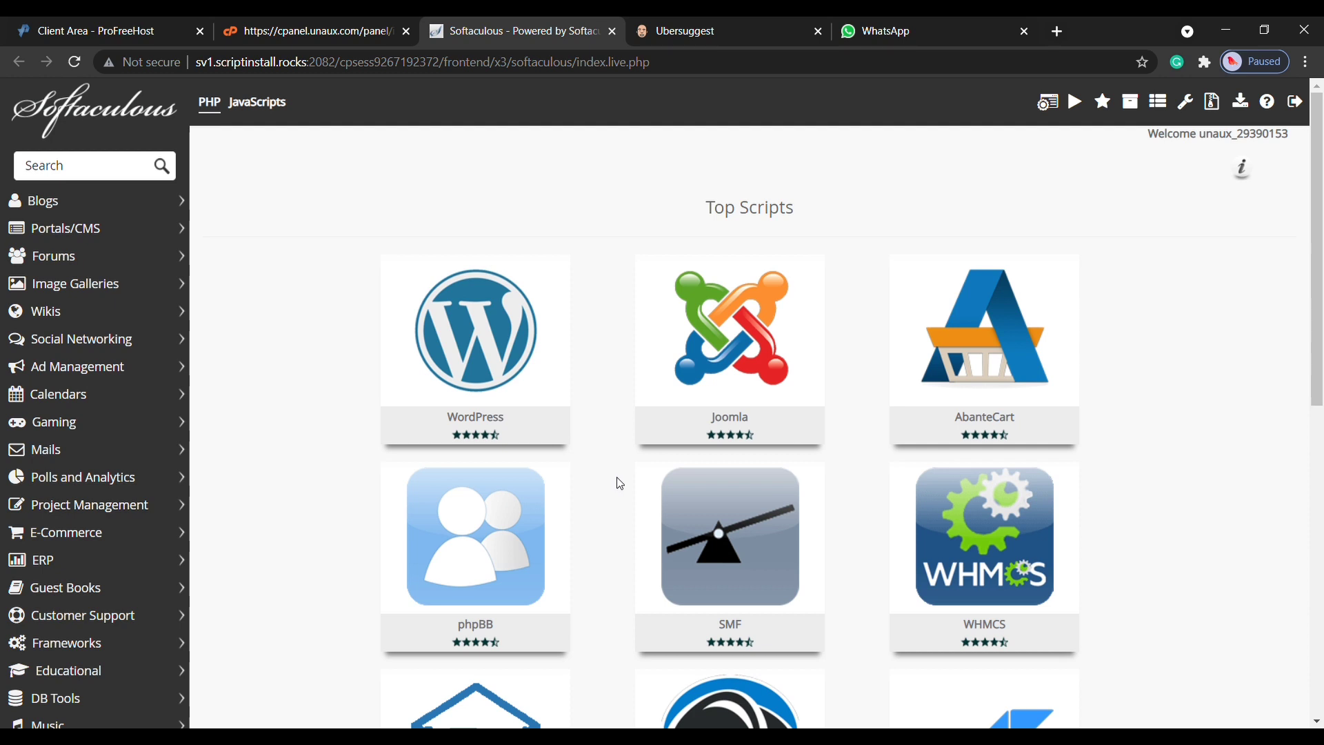
{"action": "mouse_move", "coordinate": [526, 368]}
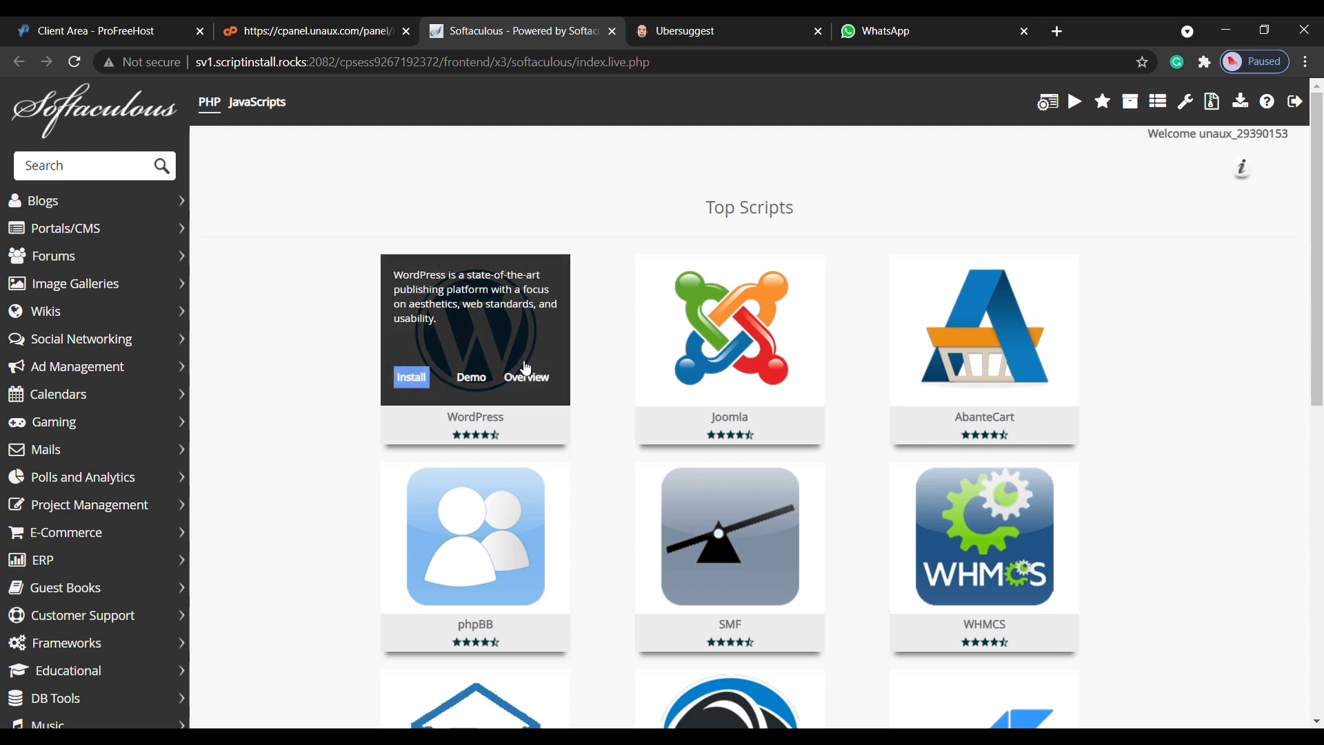
{"action": "left_click", "coordinate": [412, 377]}
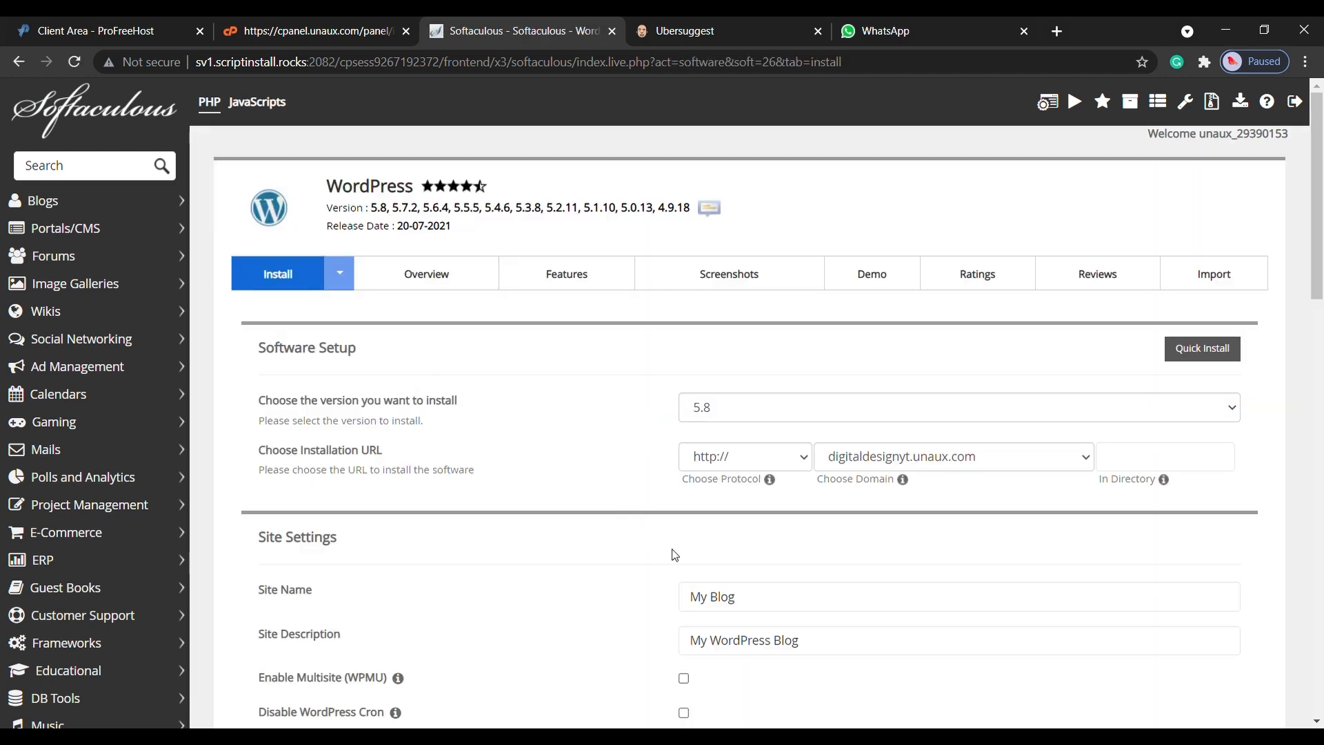
Step: Enter the WordPress admin username and replace the generated password with a custom one
{"action": "scroll", "coordinate": [676, 556], "scroll_direction": "down", "scroll_amount": 3}
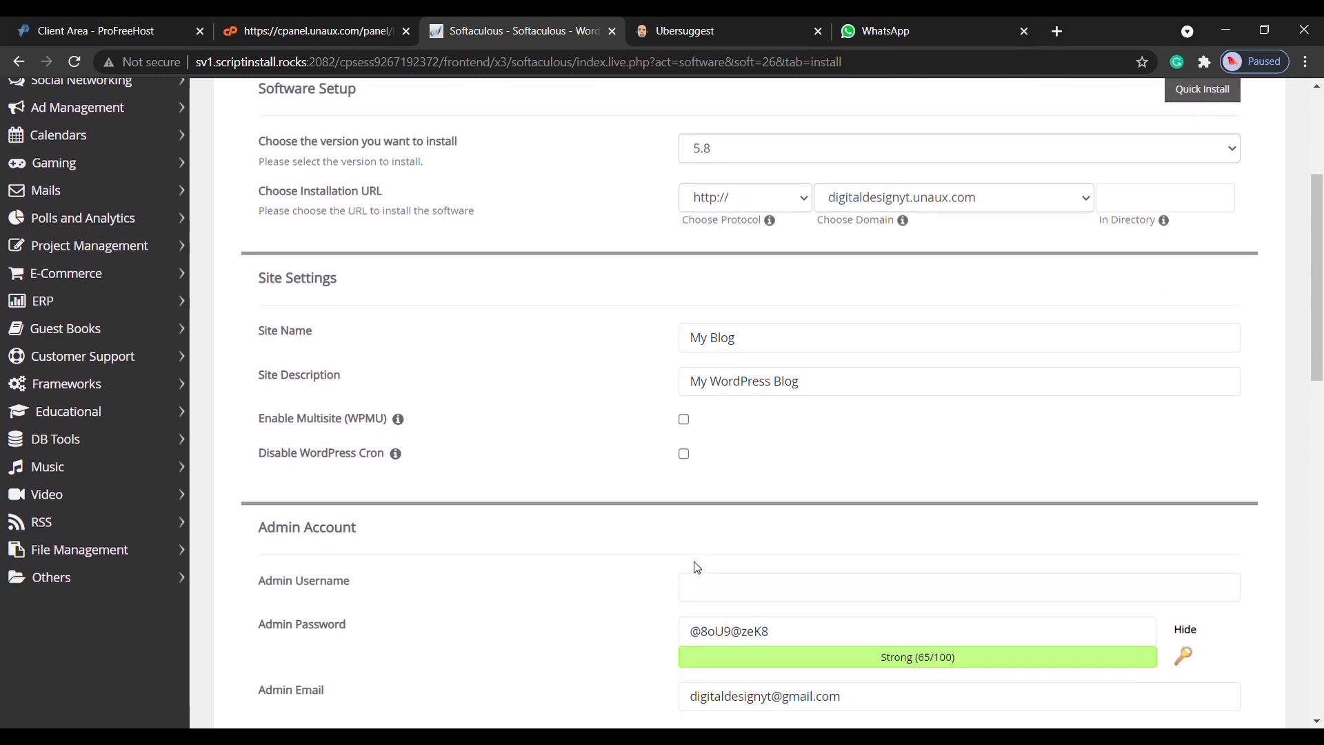
{"action": "left_click", "coordinate": [703, 587]}
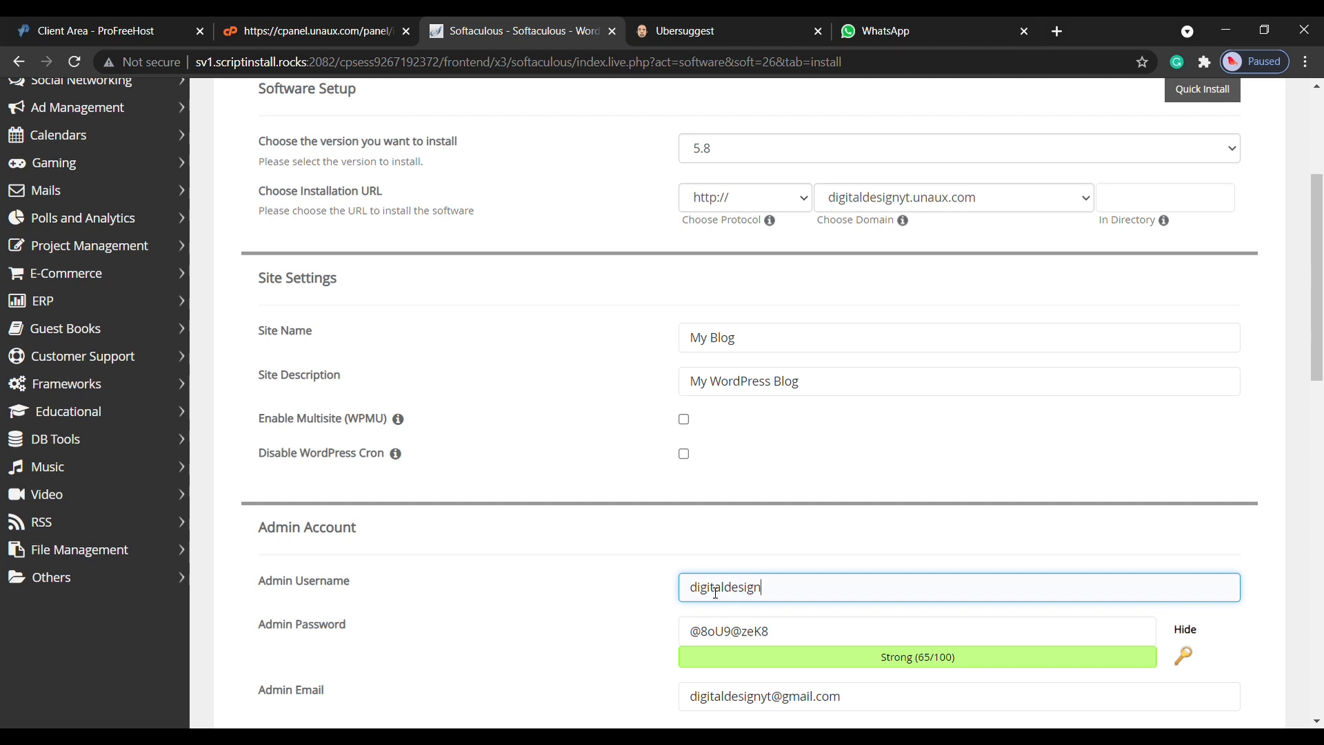
{"action": "key", "text": "Tab"}
{"action": "key", "text": "ctrl+v"}
{"action": "scroll", "coordinate": [986, 562], "scroll_direction": "down", "scroll_amount": 1}
{"action": "scroll", "coordinate": [991, 550], "scroll_direction": "down", "scroll_amount": 1}
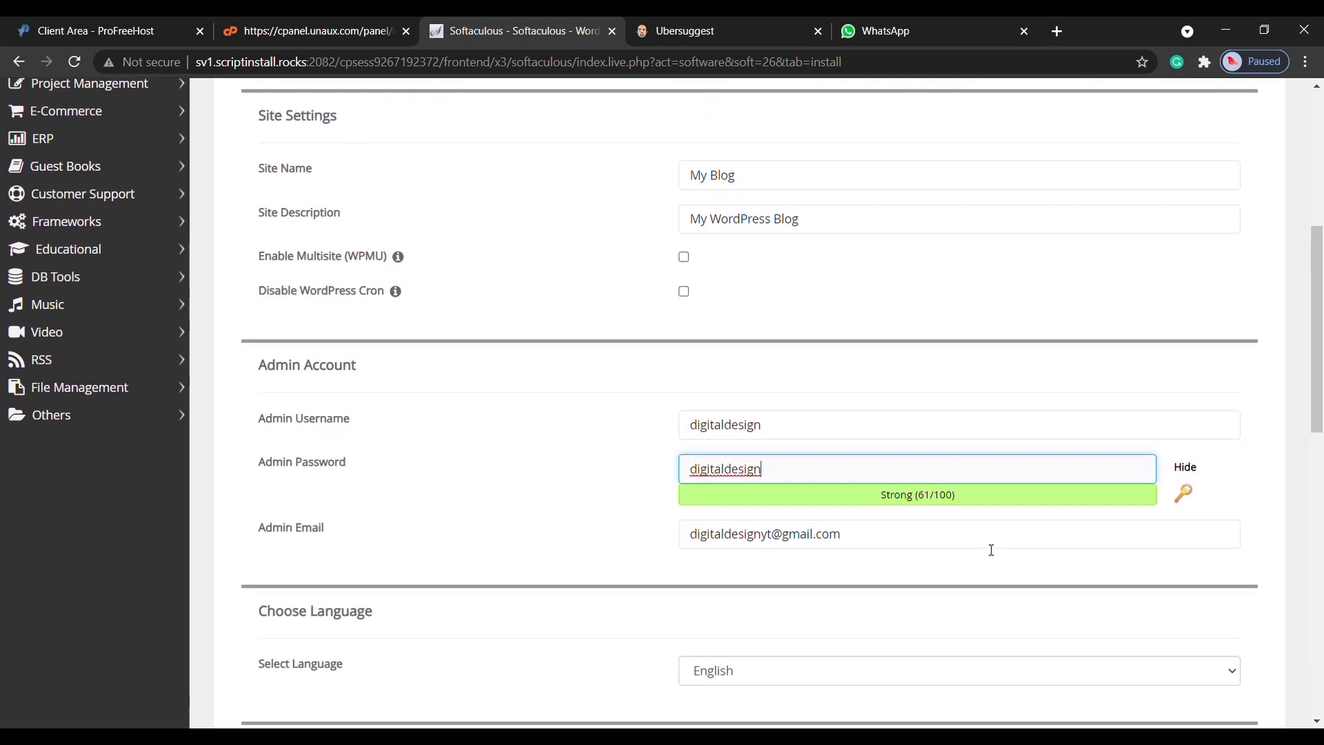
{"action": "scroll", "coordinate": [988, 549], "scroll_direction": "down", "scroll_amount": 8}
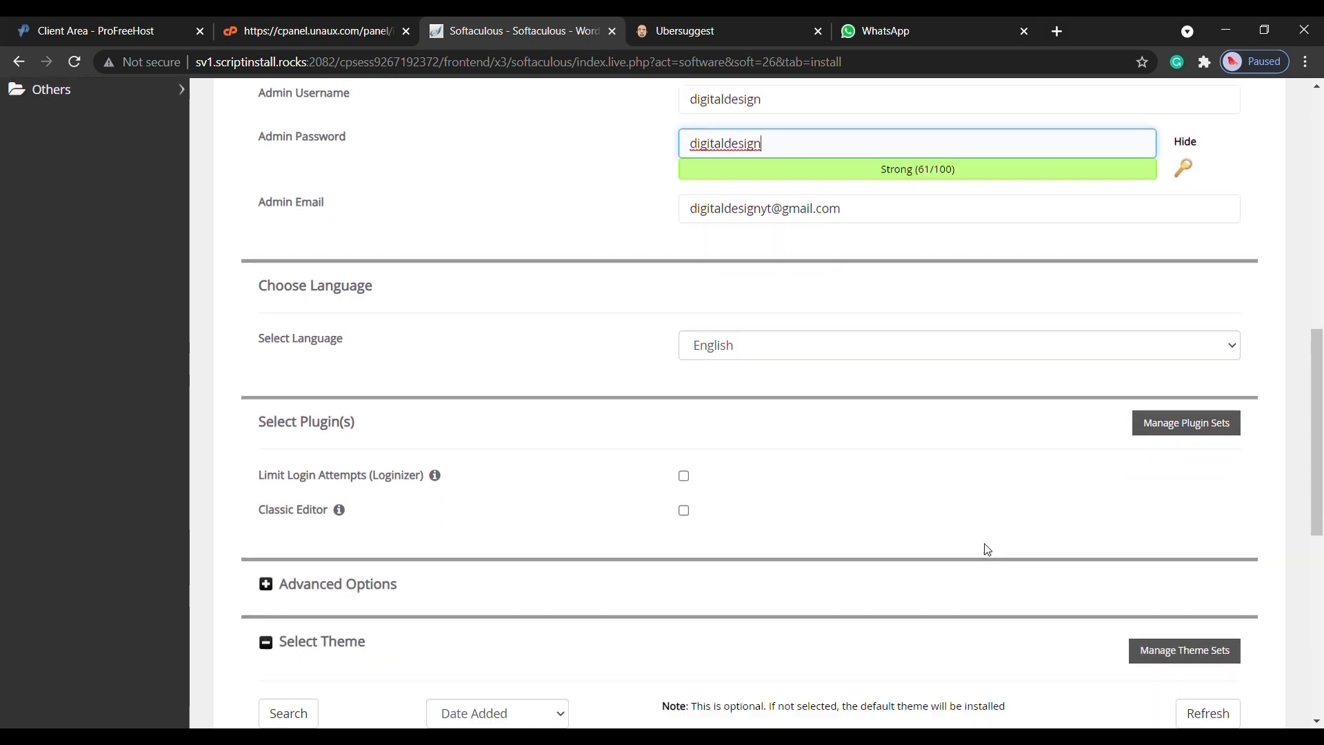
{"action": "scroll", "coordinate": [988, 550], "scroll_direction": "down", "scroll_amount": 1}
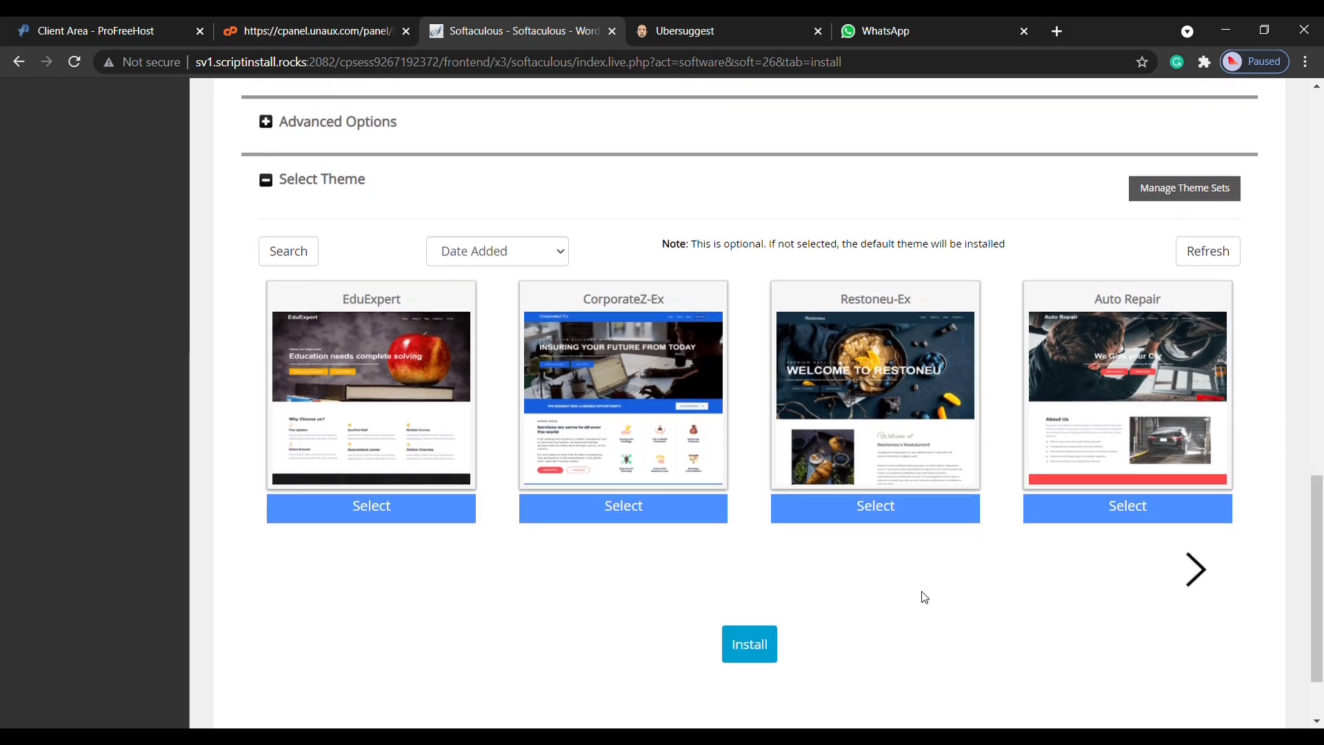
Step: Launch the WordPress installation from the bottom of the install form
{"action": "left_click", "coordinate": [745, 643]}
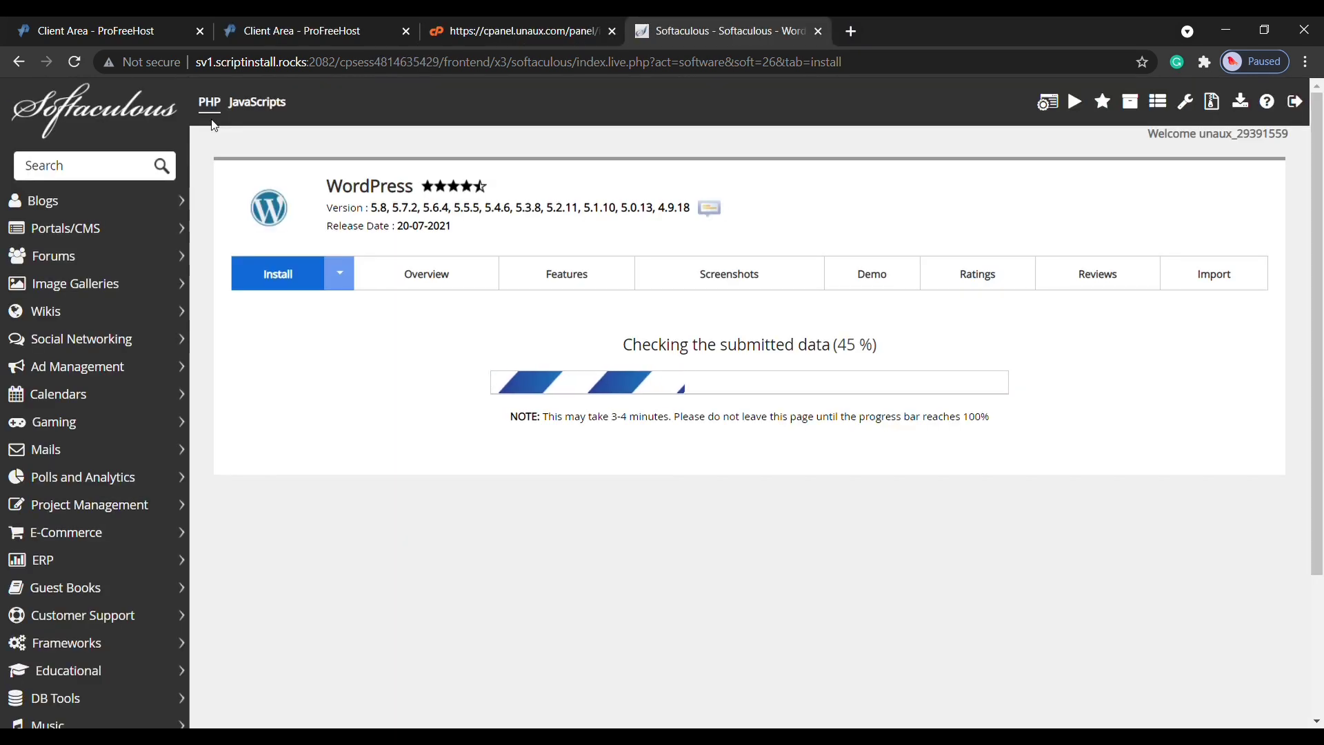